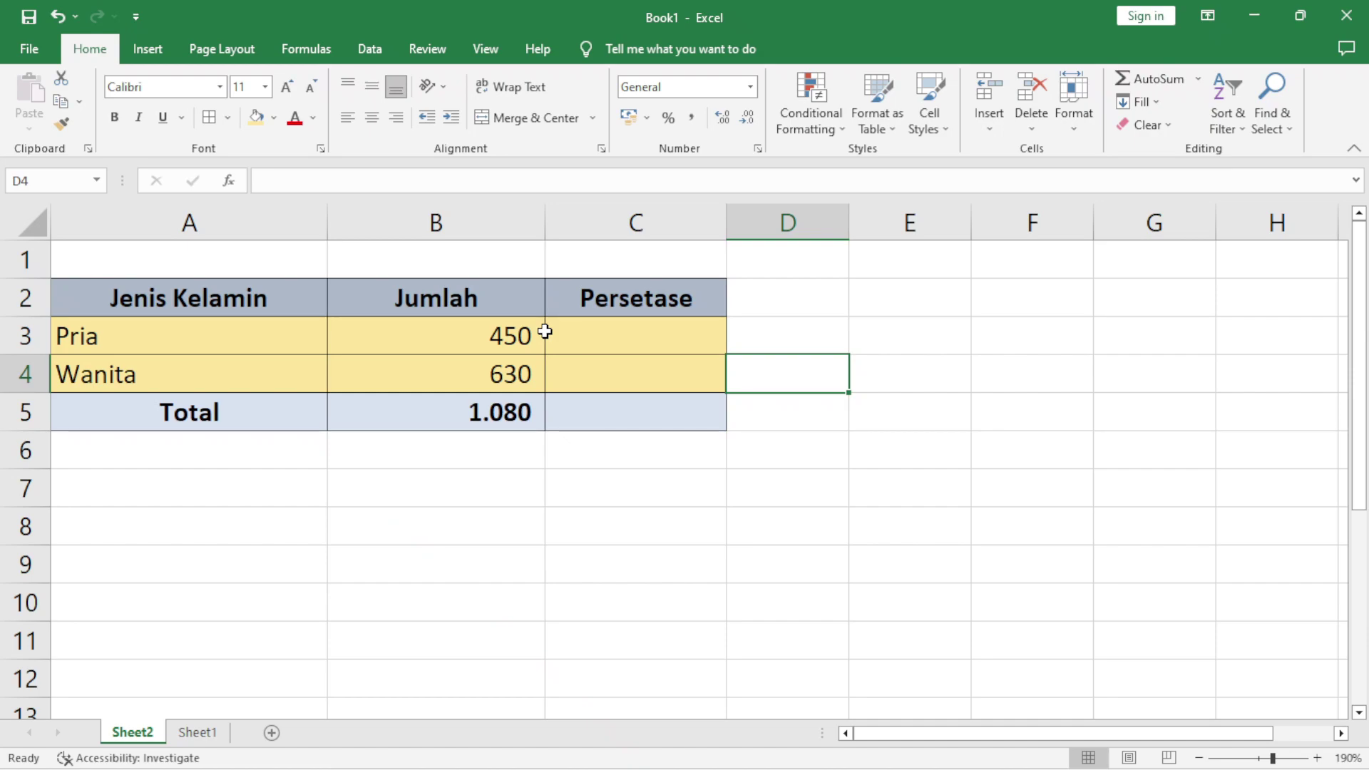
- Review Pria's 450, Wanita's 630 and the 1.080 total (=B3+B4) beside empty cell C3
{"action": "left_click", "coordinate": [606, 338]}
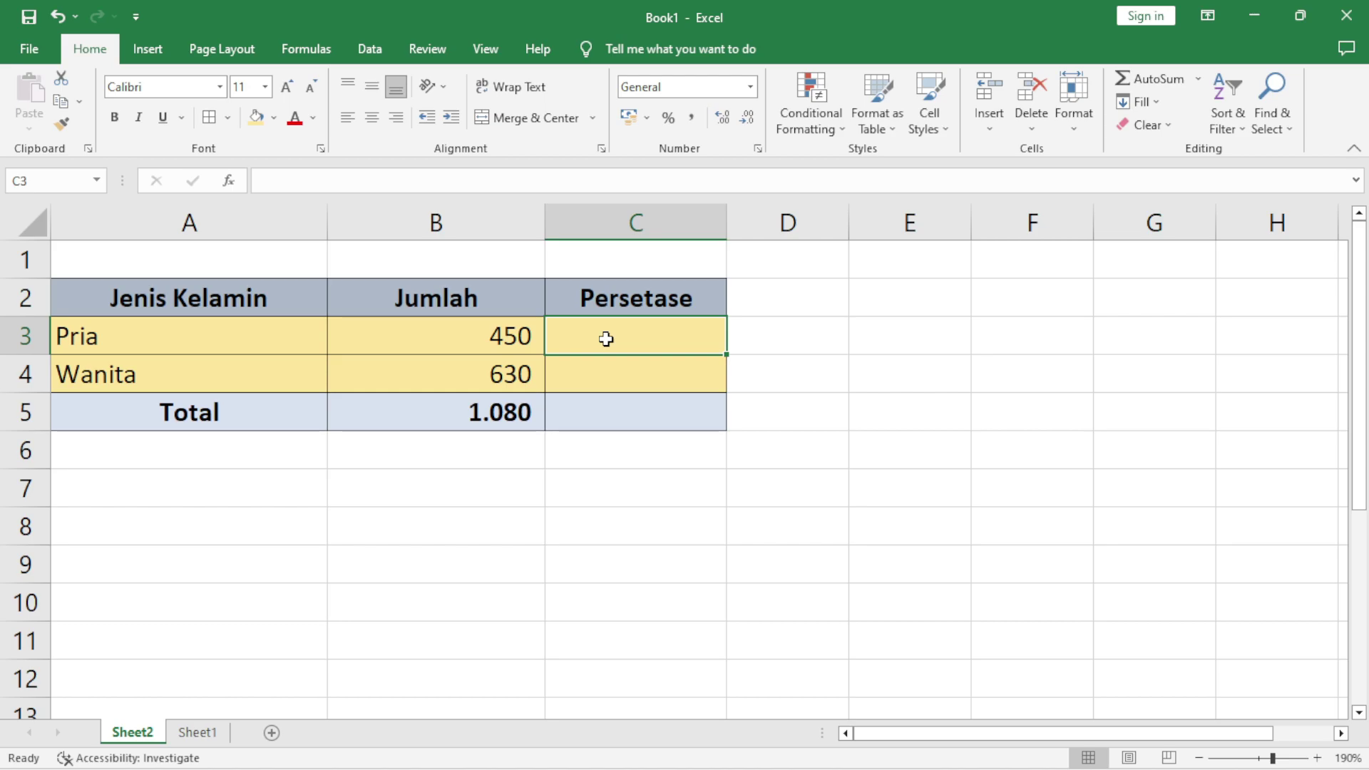
{"action": "left_click", "coordinate": [461, 338]}
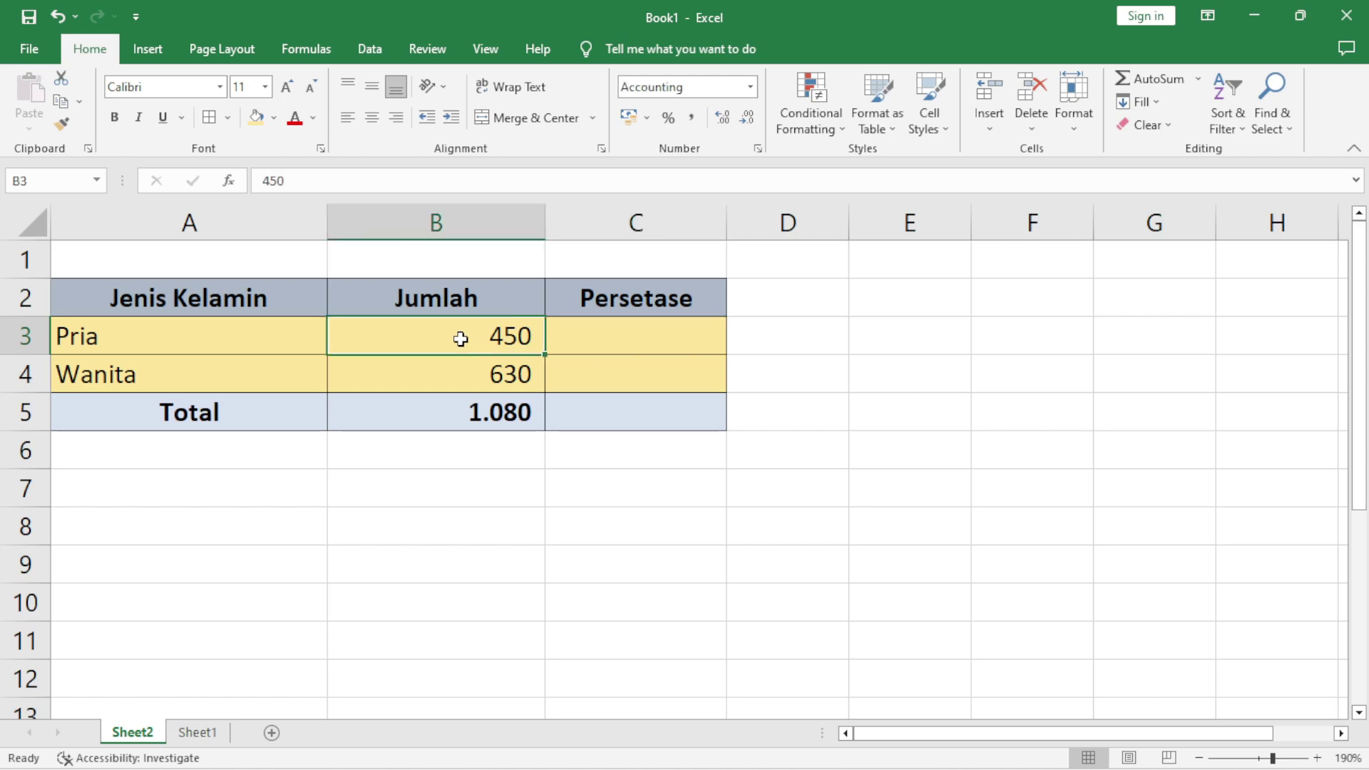
{"action": "left_click", "coordinate": [443, 414]}
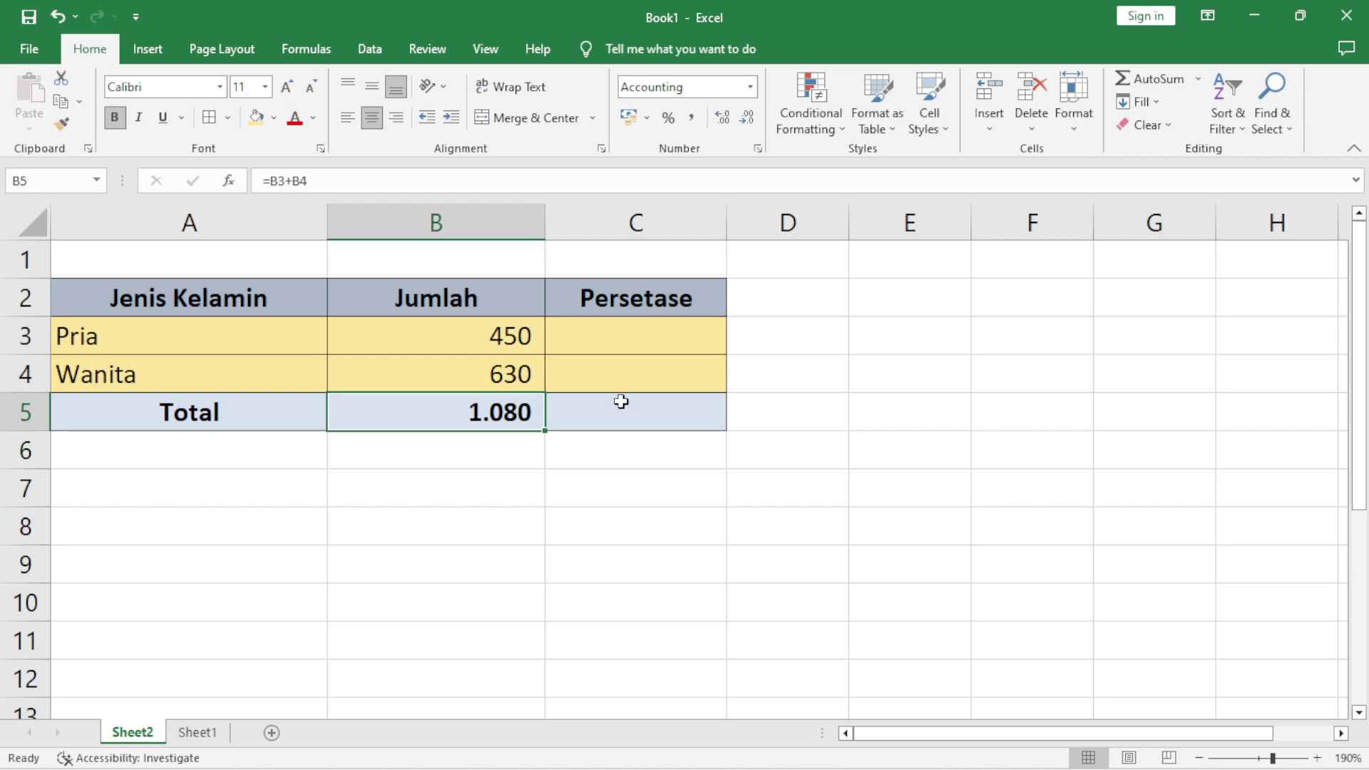
{"action": "left_click", "coordinate": [634, 343]}
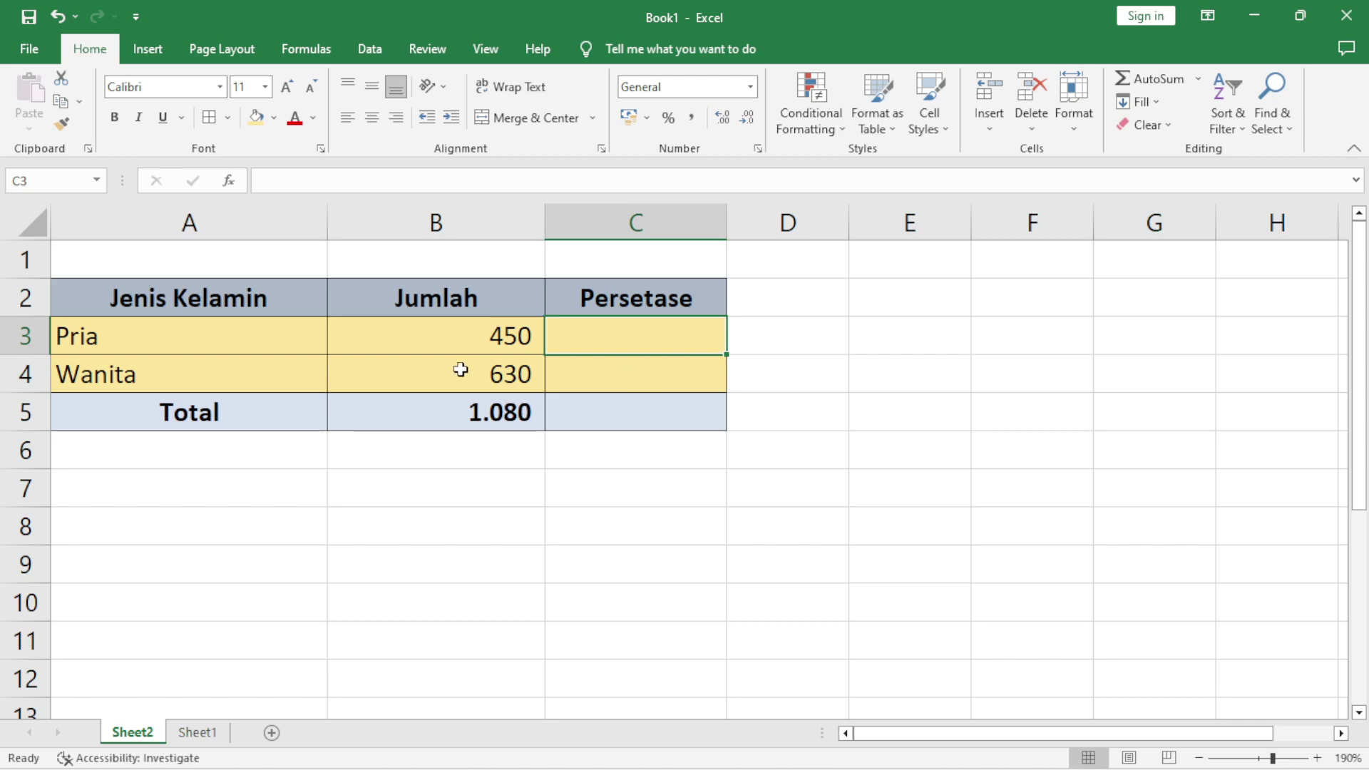
{"action": "left_click", "coordinate": [408, 349]}
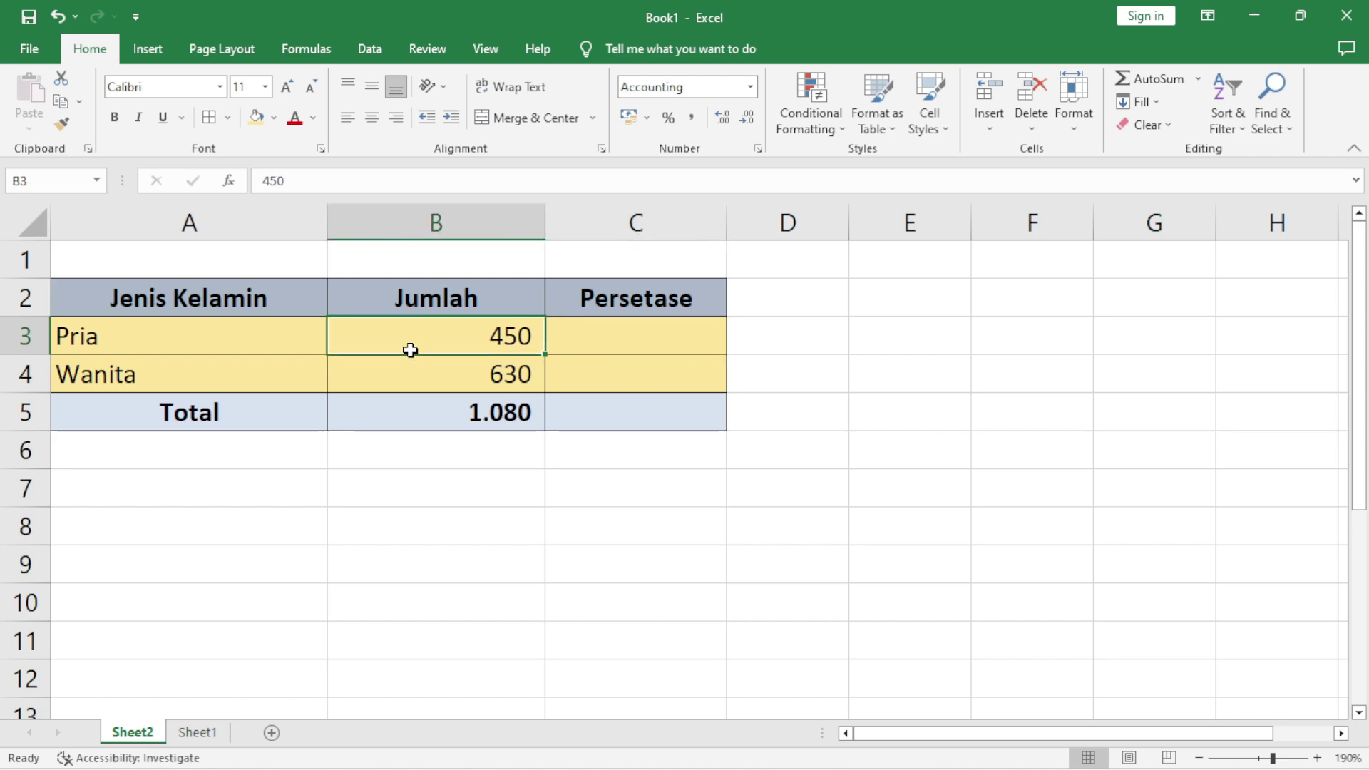
{"action": "left_click", "coordinate": [404, 380]}
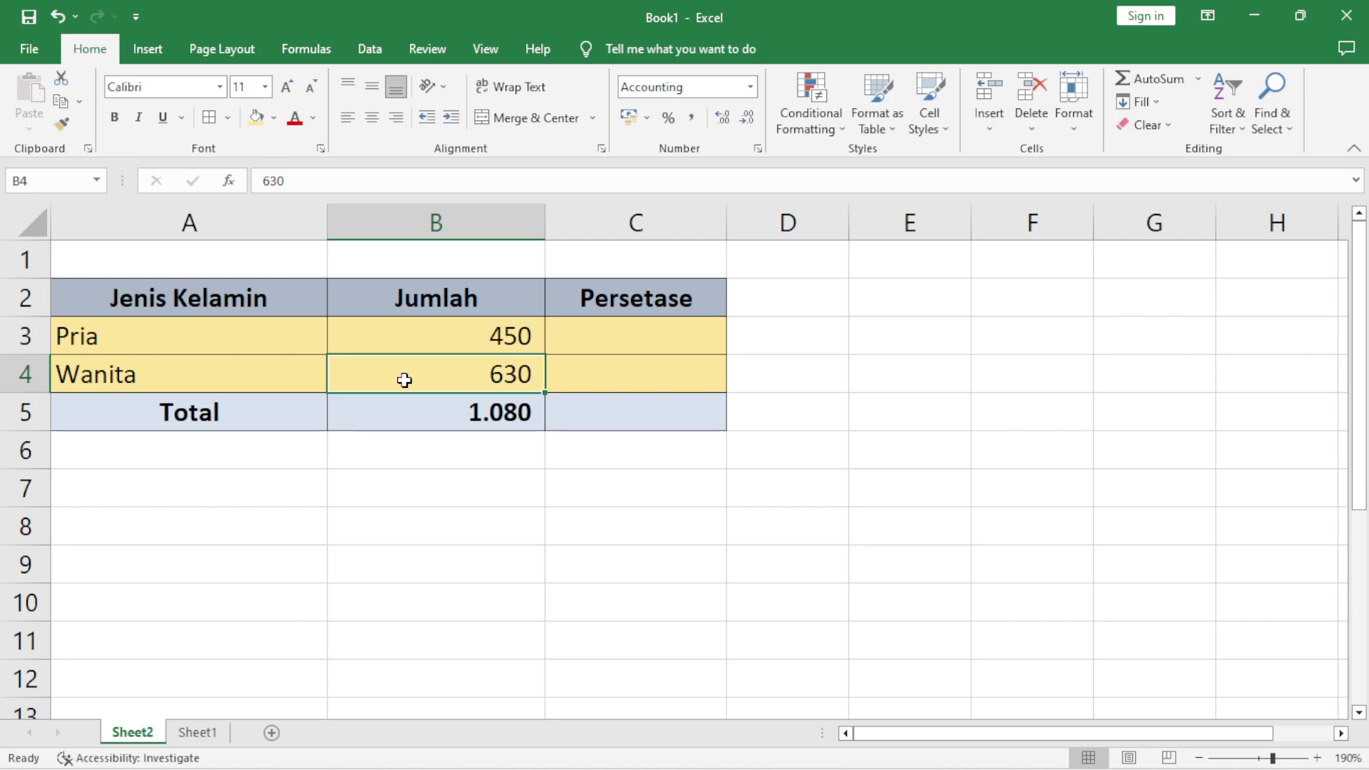
{"action": "left_click", "coordinate": [399, 416]}
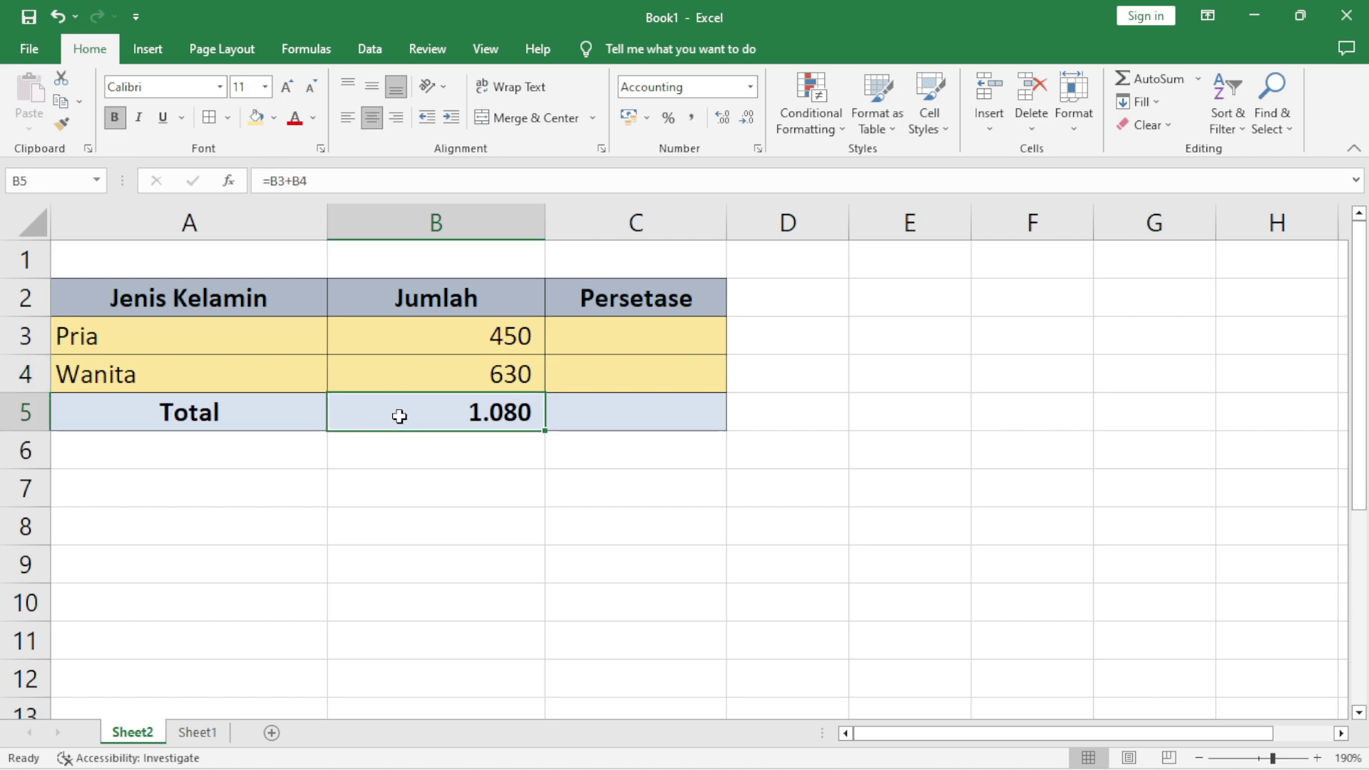
{"action": "left_click", "coordinate": [597, 344]}
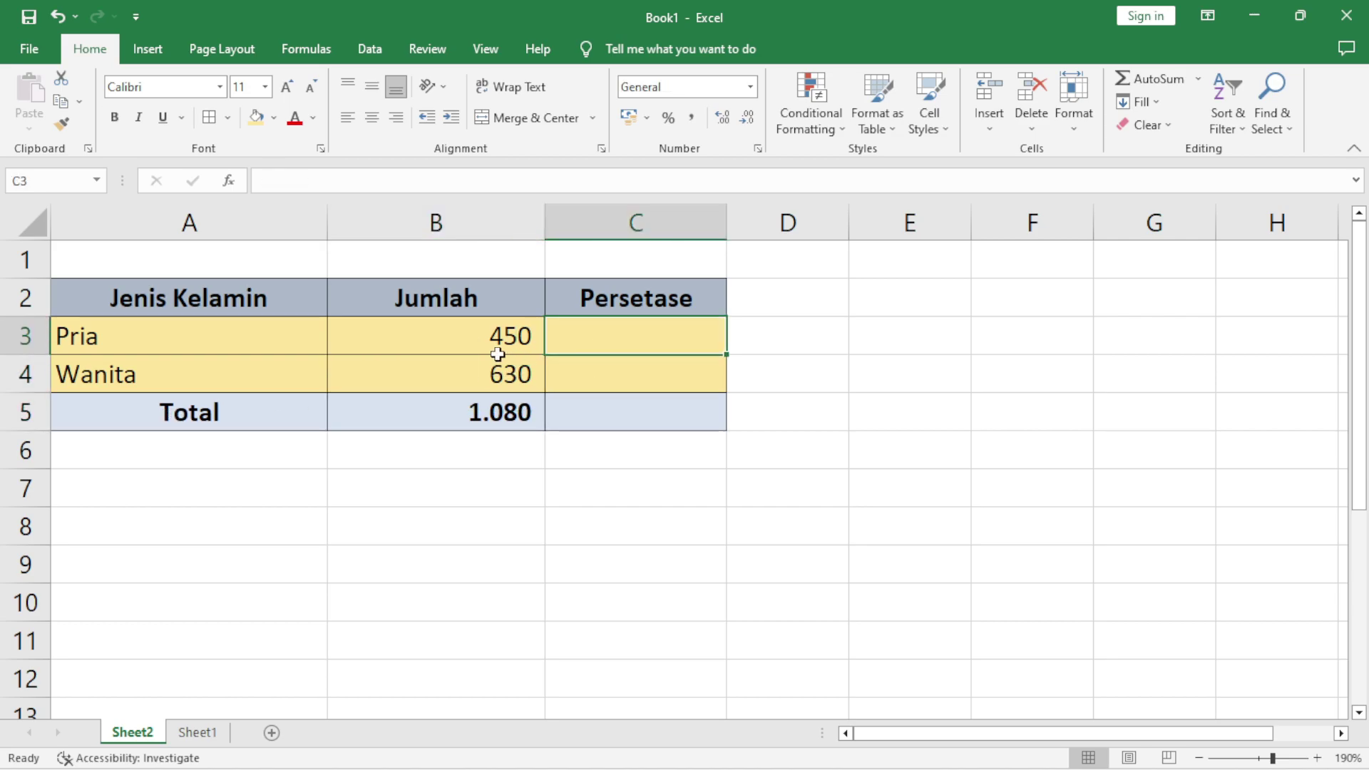
{"action": "left_click", "coordinate": [445, 350]}
{"action": "left_click", "coordinate": [460, 407]}
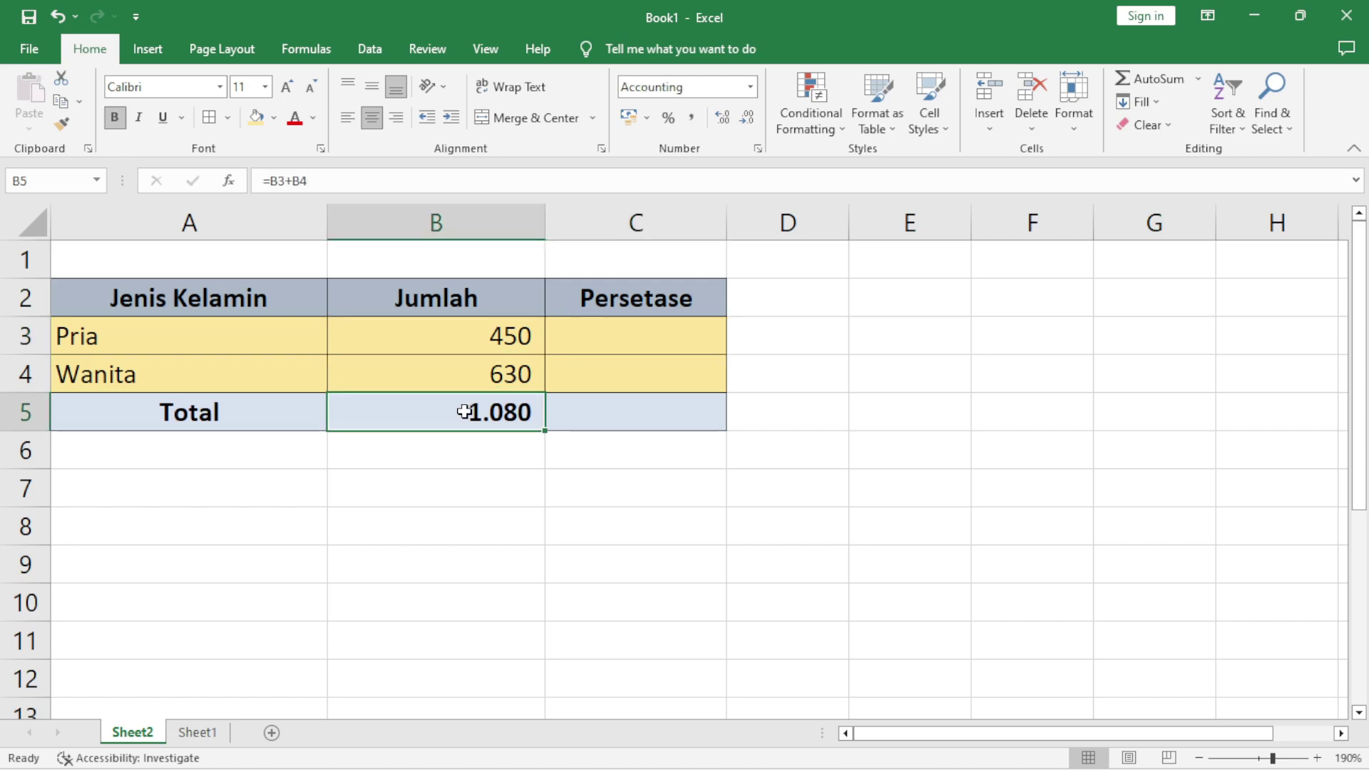
{"action": "left_click", "coordinate": [643, 336]}
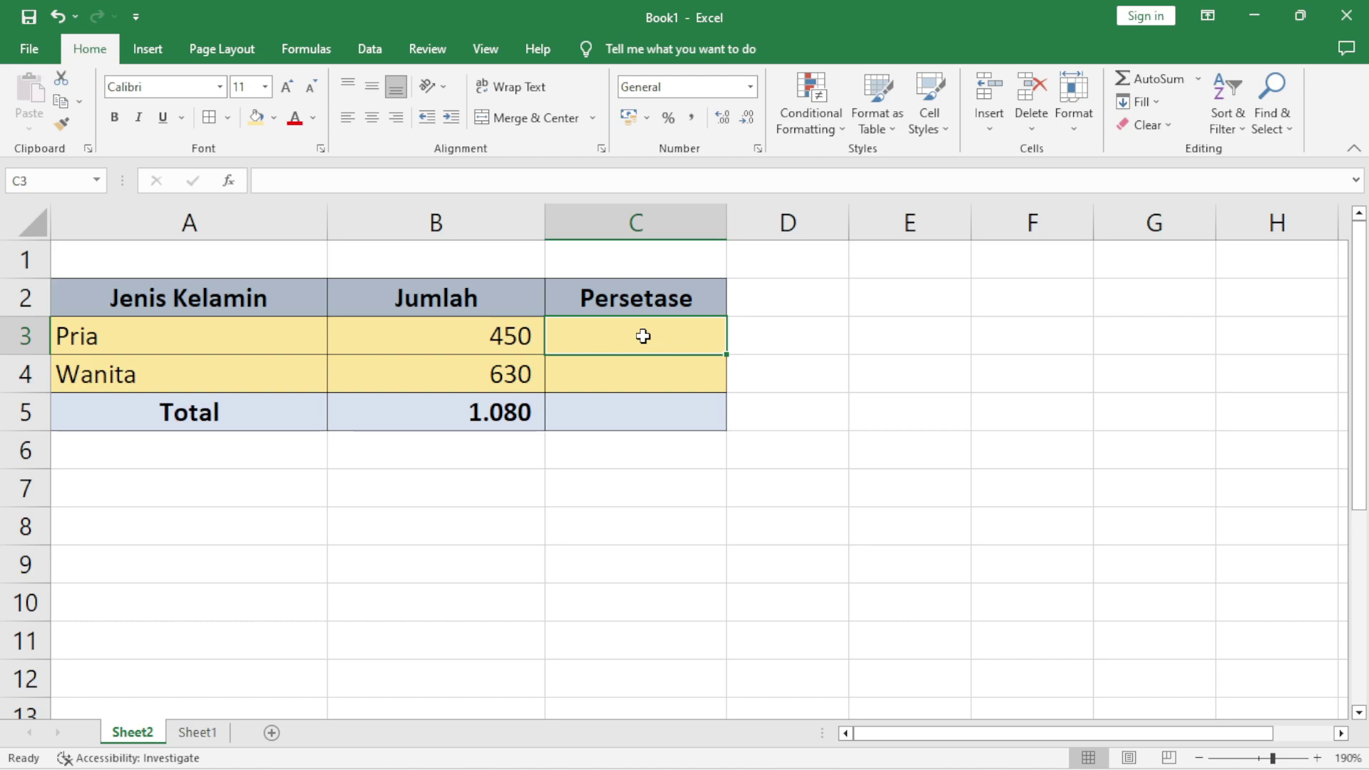
- Enter =B3/B5 in C3, giving 0,416666667
{"action": "type", "text": "="}
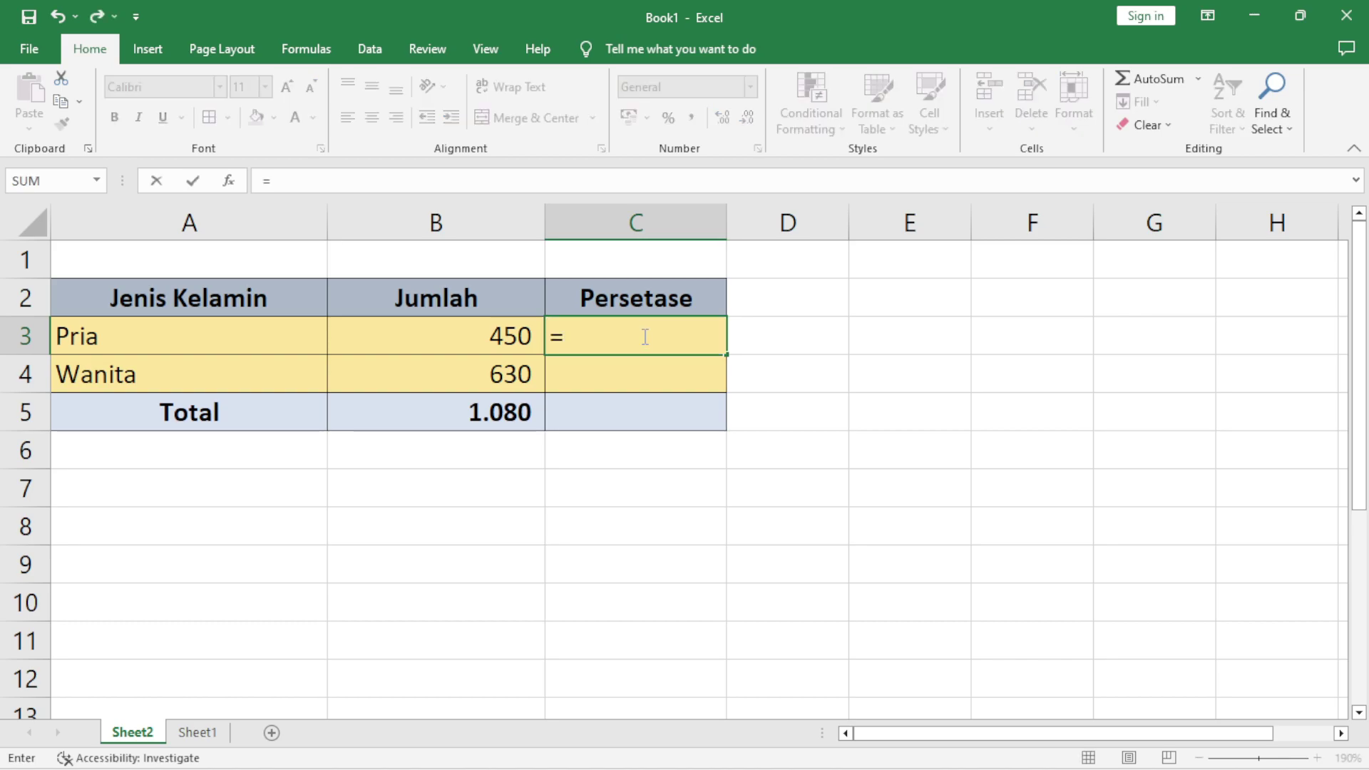
{"action": "left_click", "coordinate": [503, 341]}
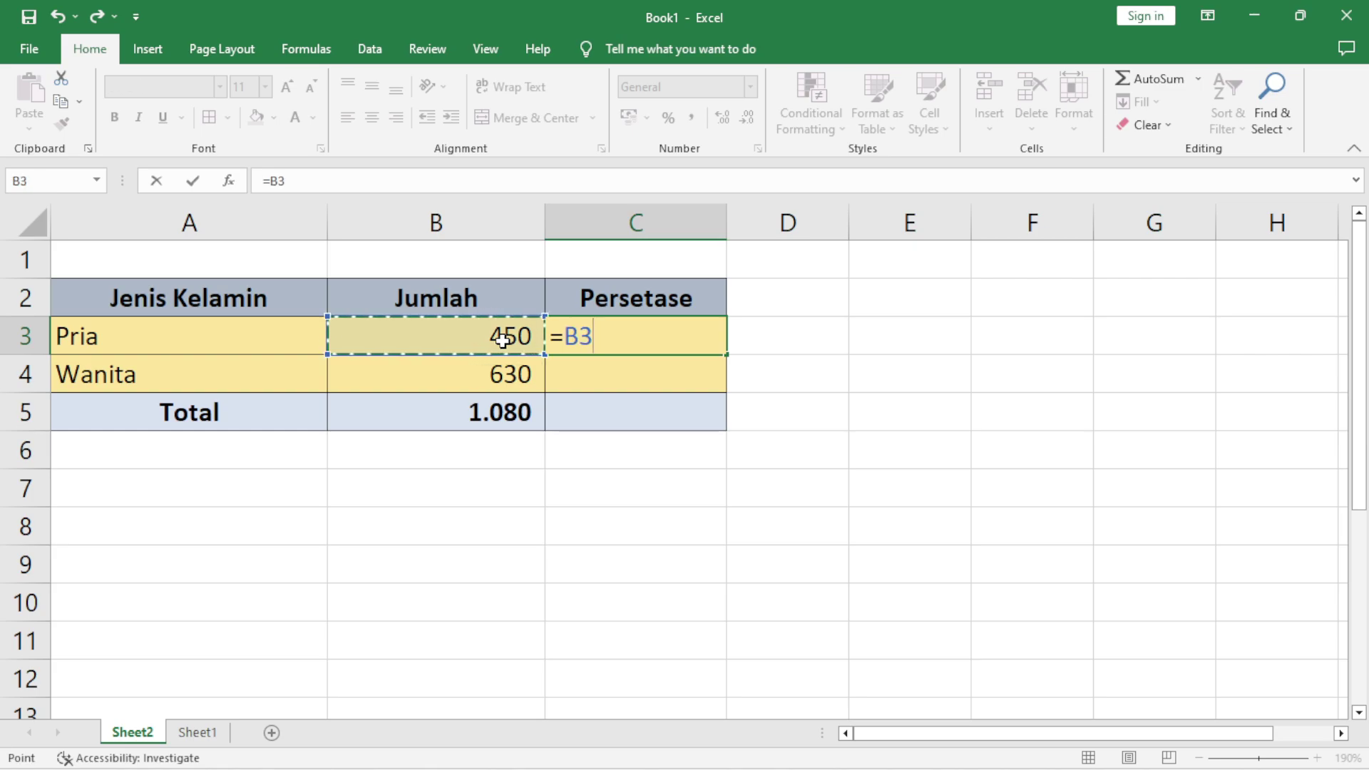
{"action": "type", "text": "/"}
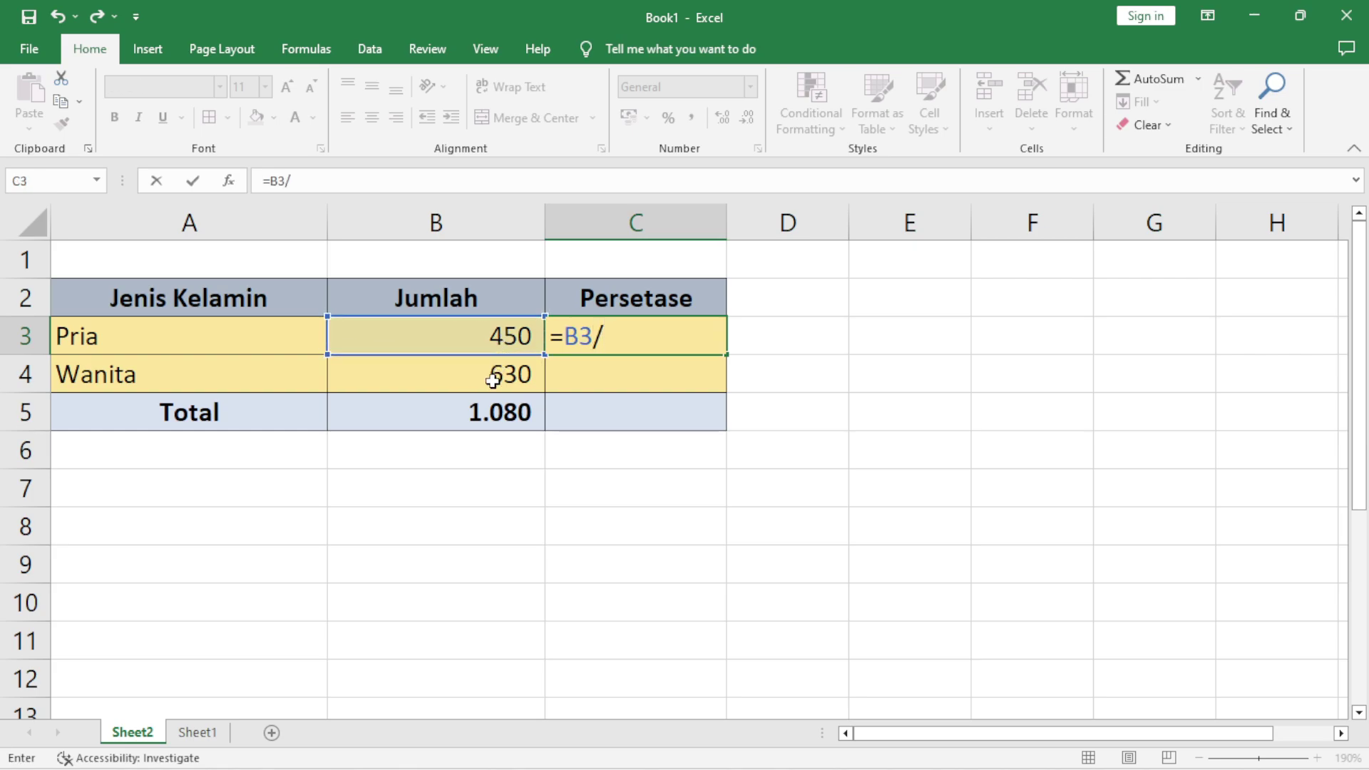
{"action": "left_click", "coordinate": [482, 412]}
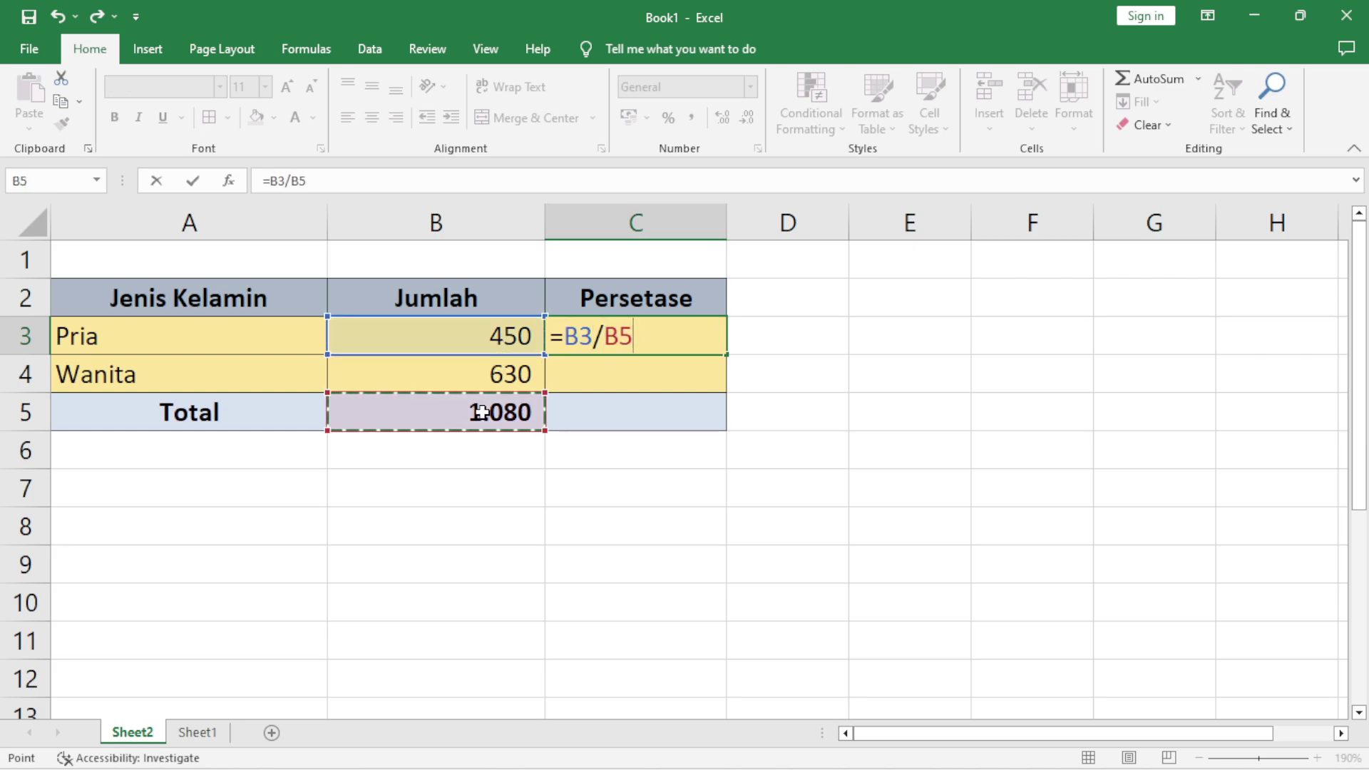
{"action": "key", "text": "Return"}
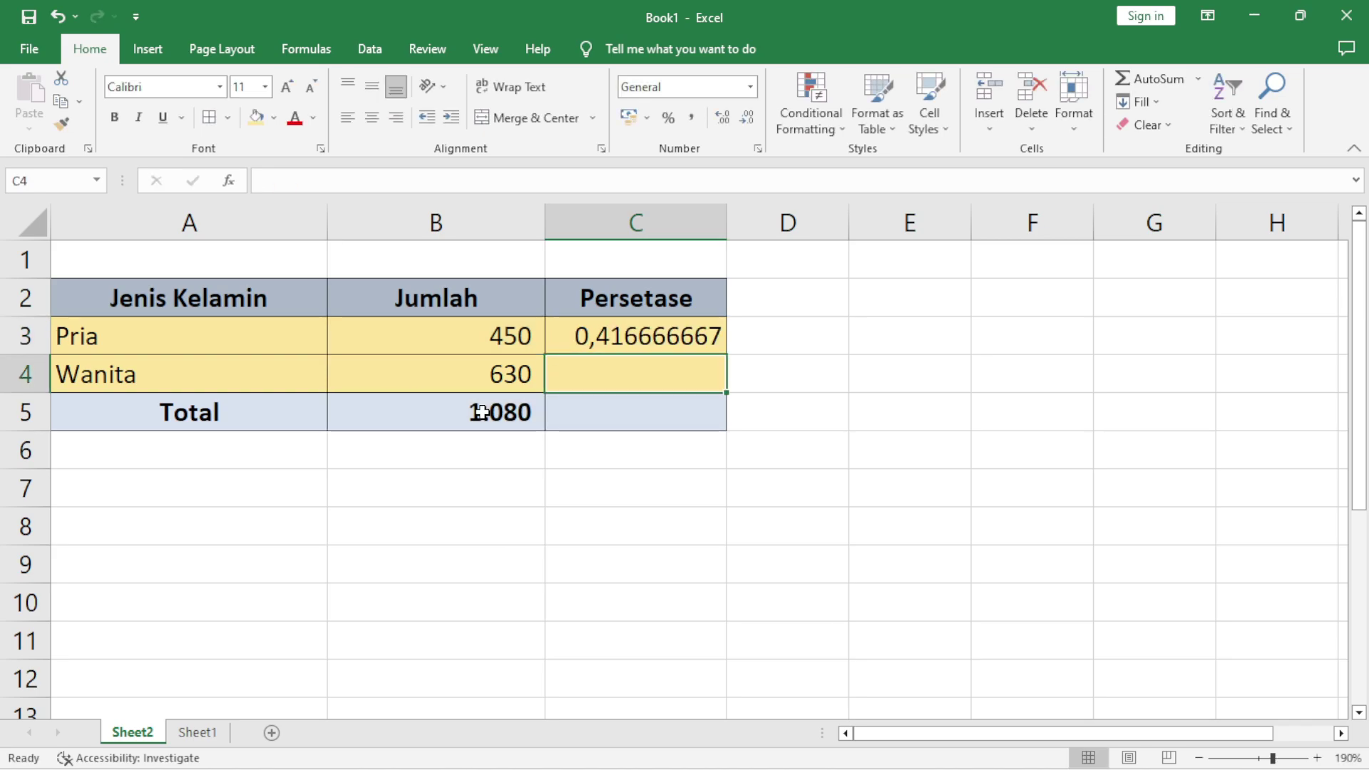
{"action": "left_click", "coordinate": [631, 343]}
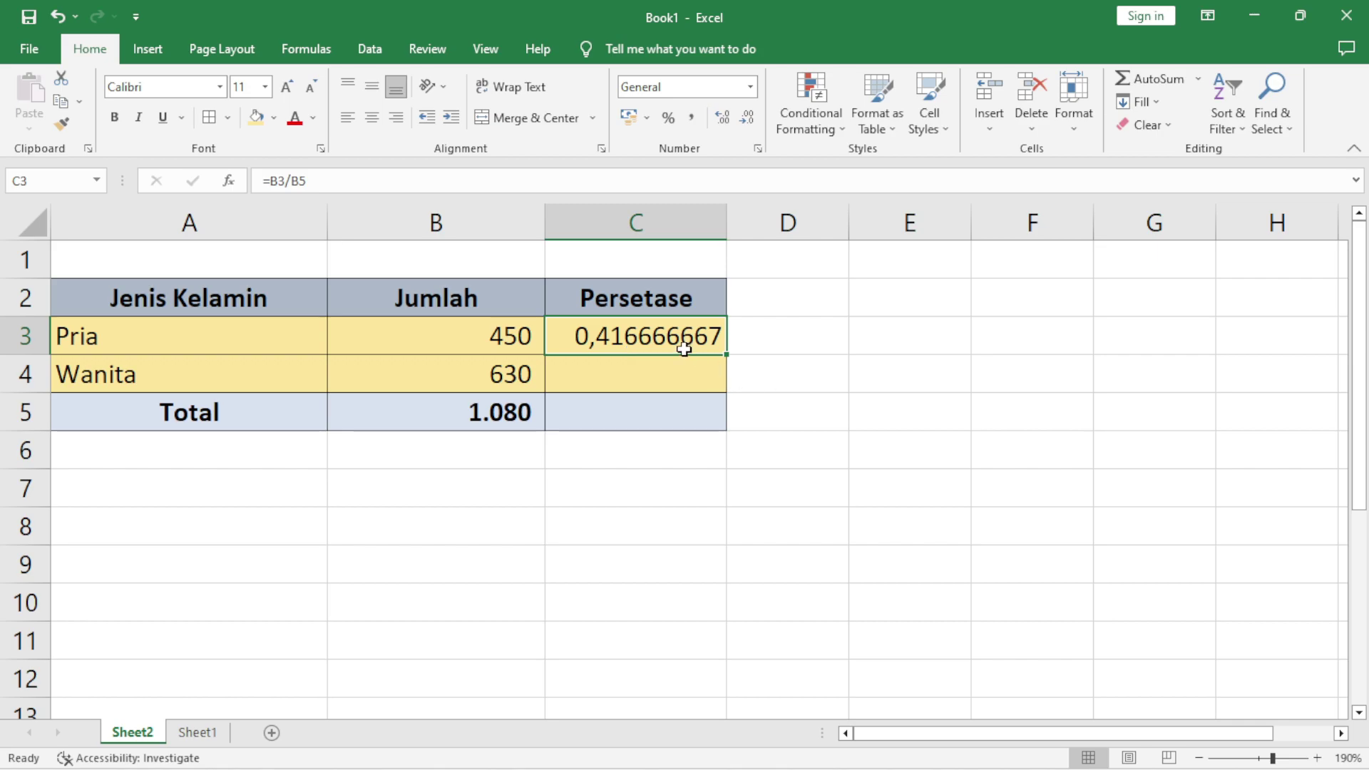
{"action": "left_click", "coordinate": [750, 88]}
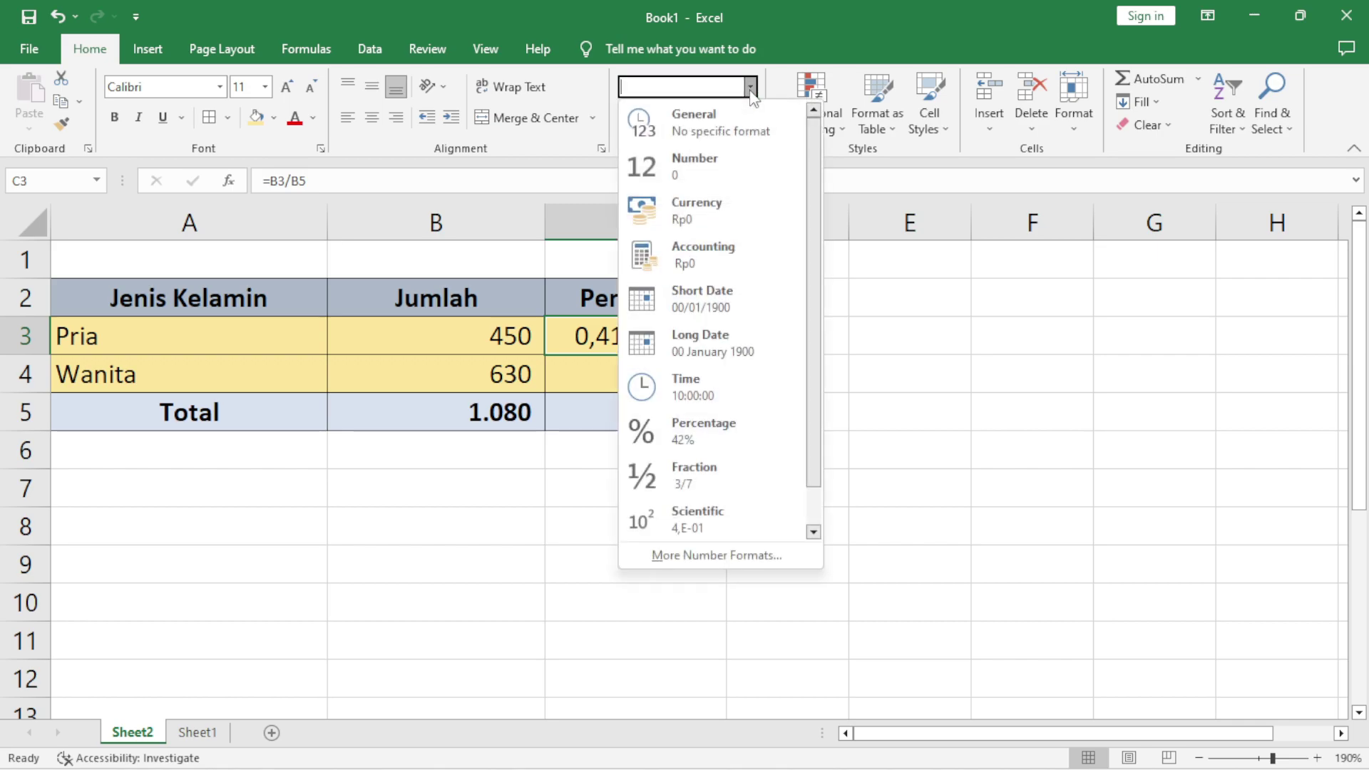
{"action": "left_click", "coordinate": [686, 426]}
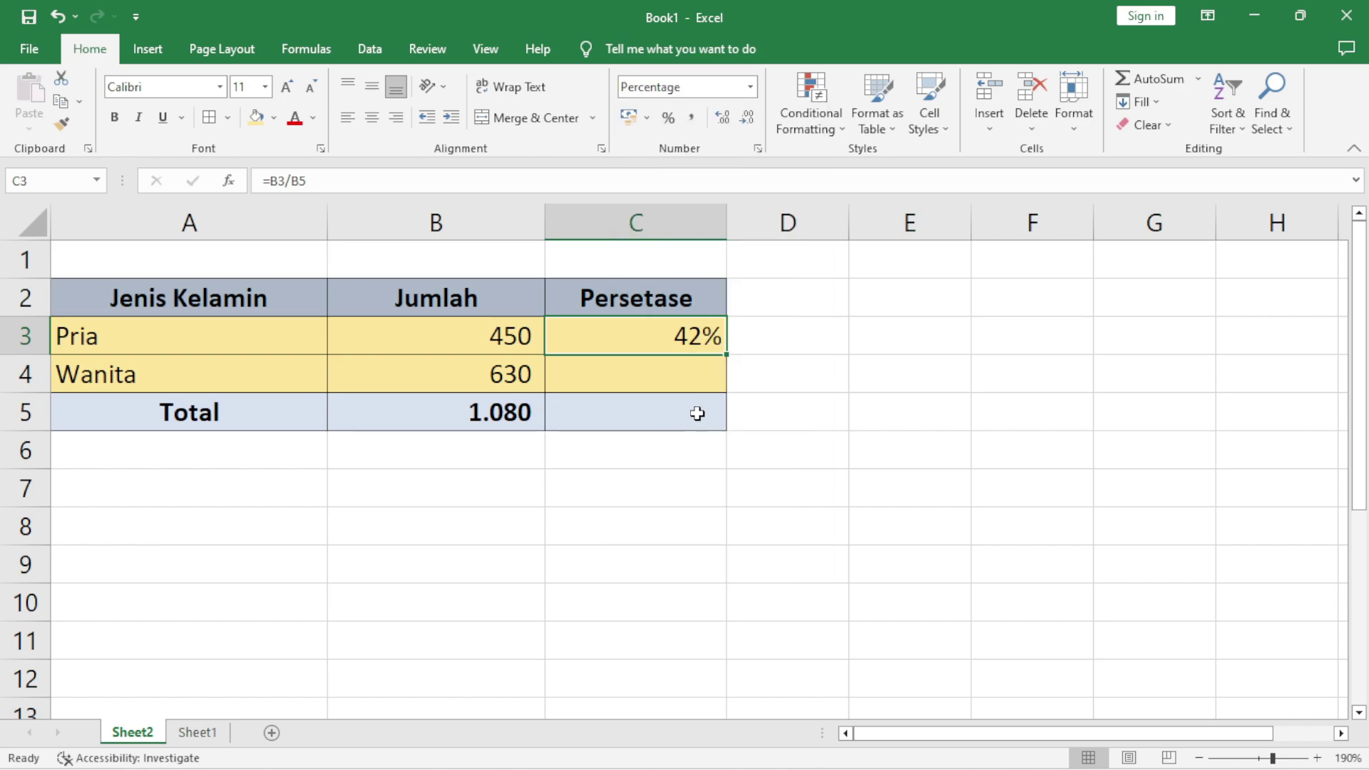
{"action": "left_click", "coordinate": [750, 86]}
{"action": "left_click", "coordinate": [736, 114]}
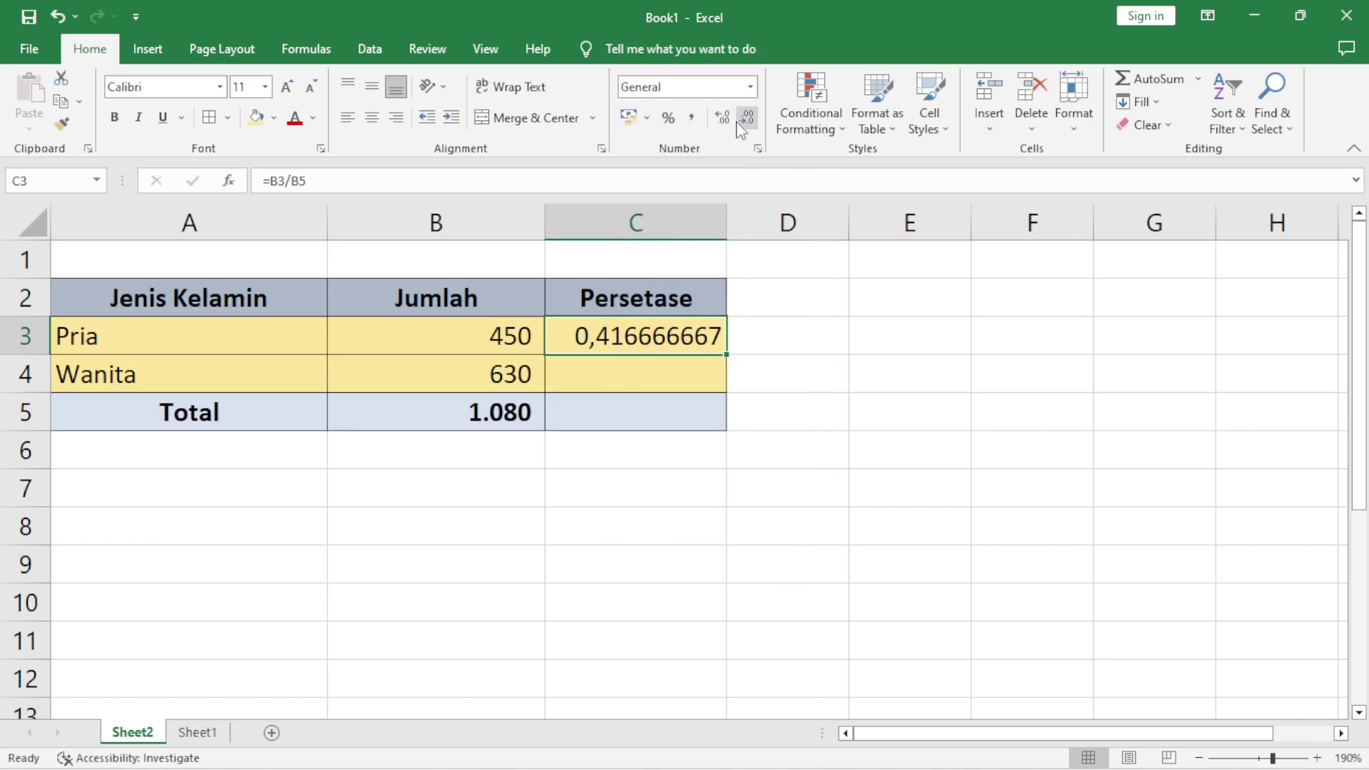
{"action": "left_click", "coordinate": [668, 118]}
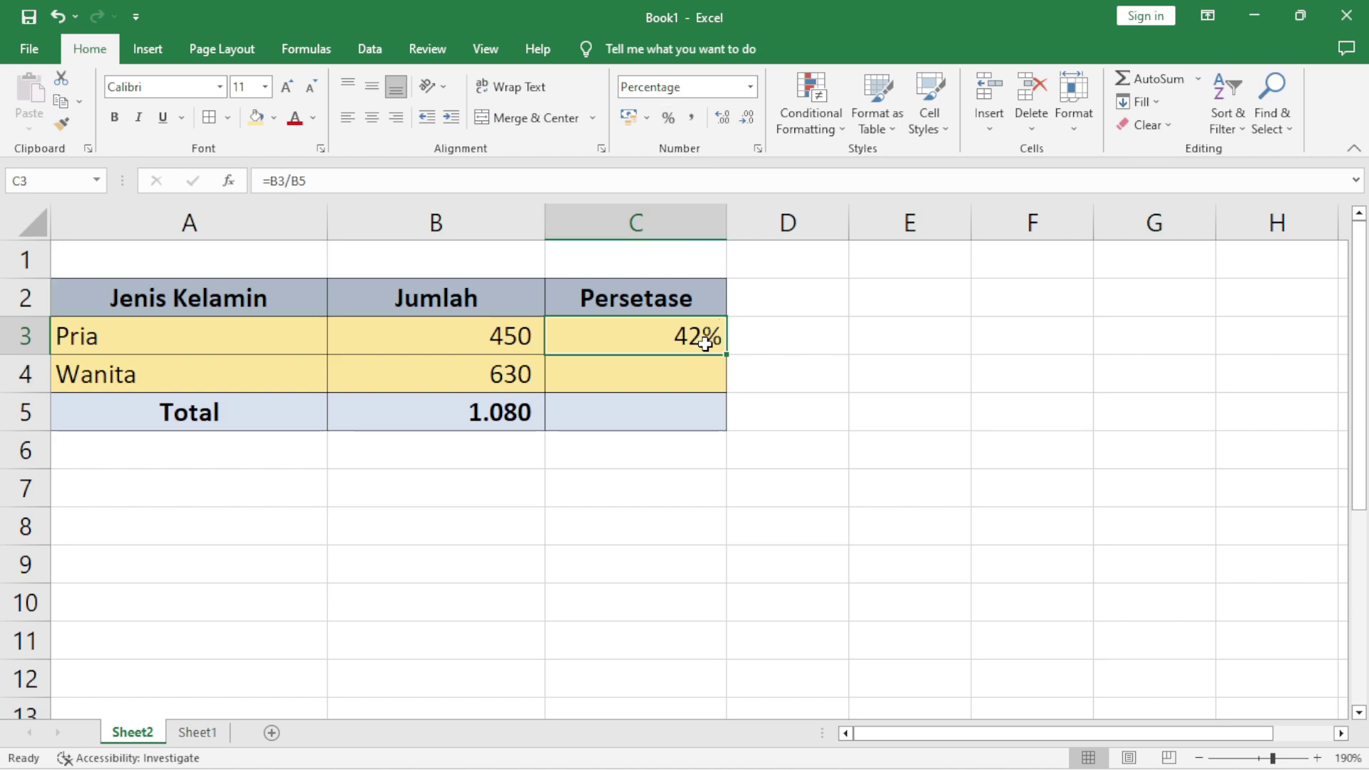
{"action": "left_click", "coordinate": [722, 121]}
{"action": "left_click", "coordinate": [722, 122]}
{"action": "left_click", "coordinate": [721, 118]}
{"action": "left_click", "coordinate": [749, 123]}
{"action": "left_click", "coordinate": [749, 123]}
{"action": "left_click", "coordinate": [722, 118]}
{"action": "left_click", "coordinate": [634, 379]}
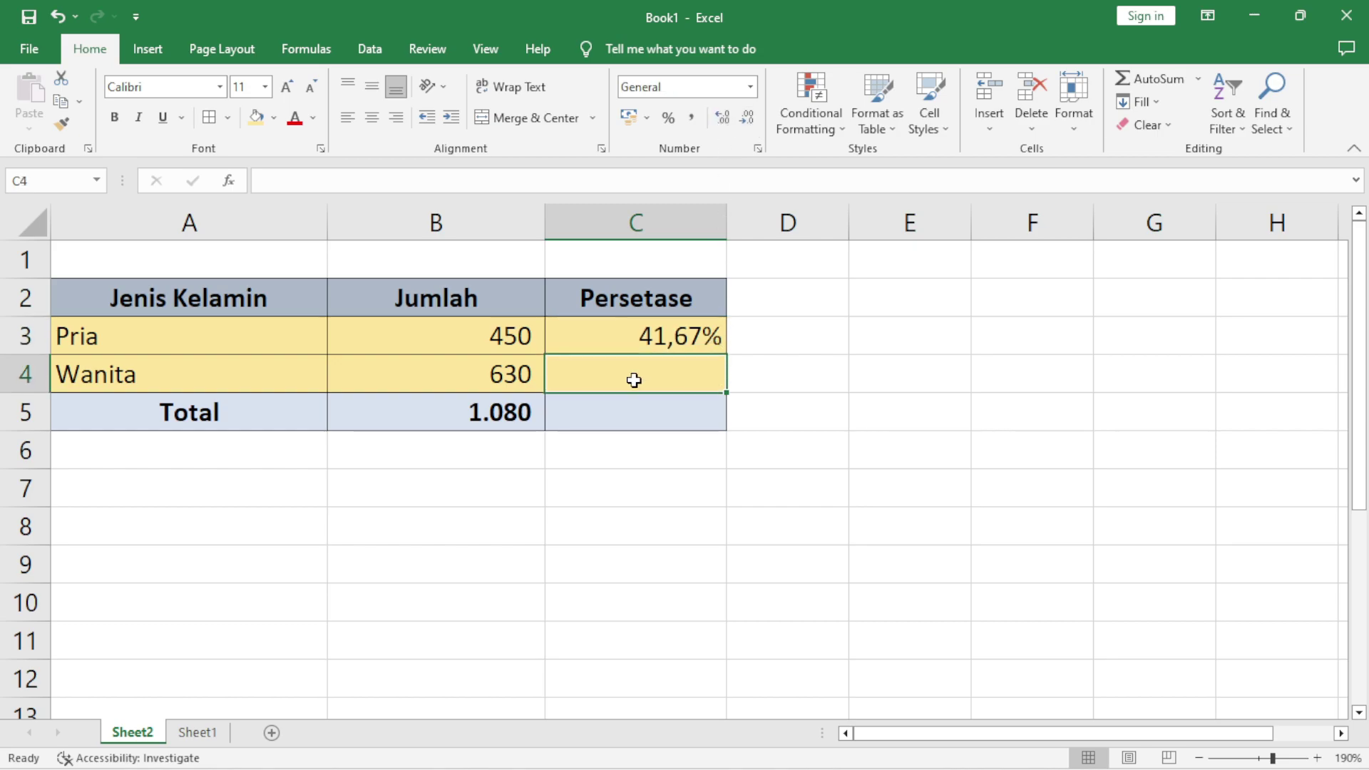
{"action": "left_click", "coordinate": [634, 333]}
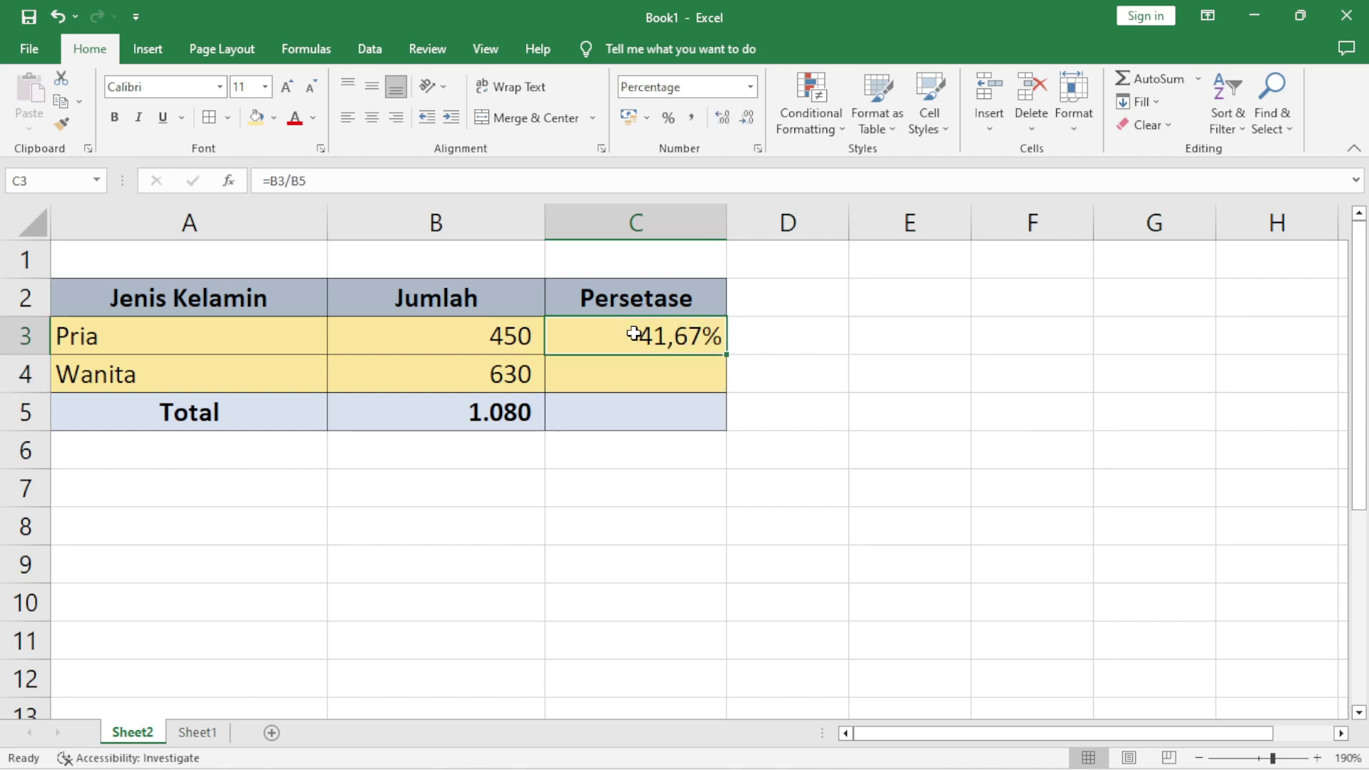
{"action": "left_click", "coordinate": [649, 378]}
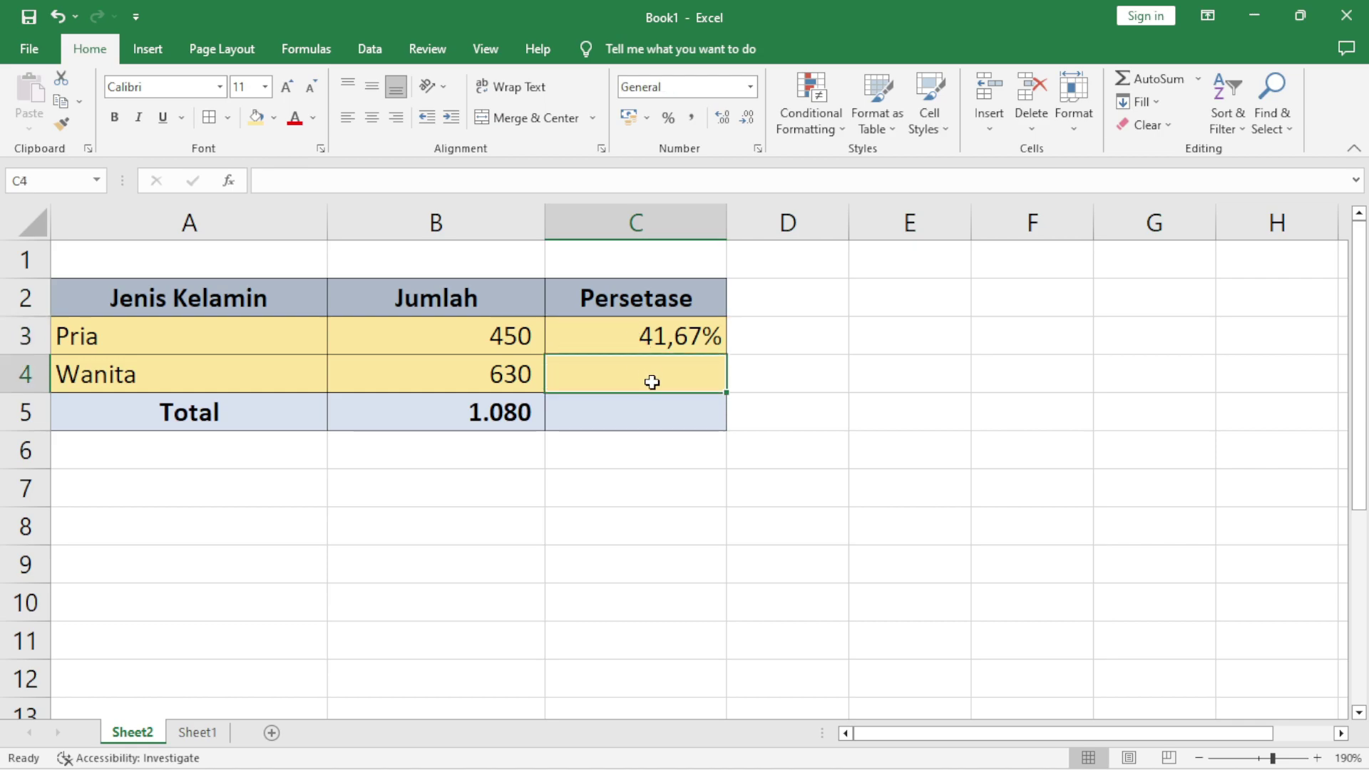
{"action": "left_click", "coordinate": [229, 370]}
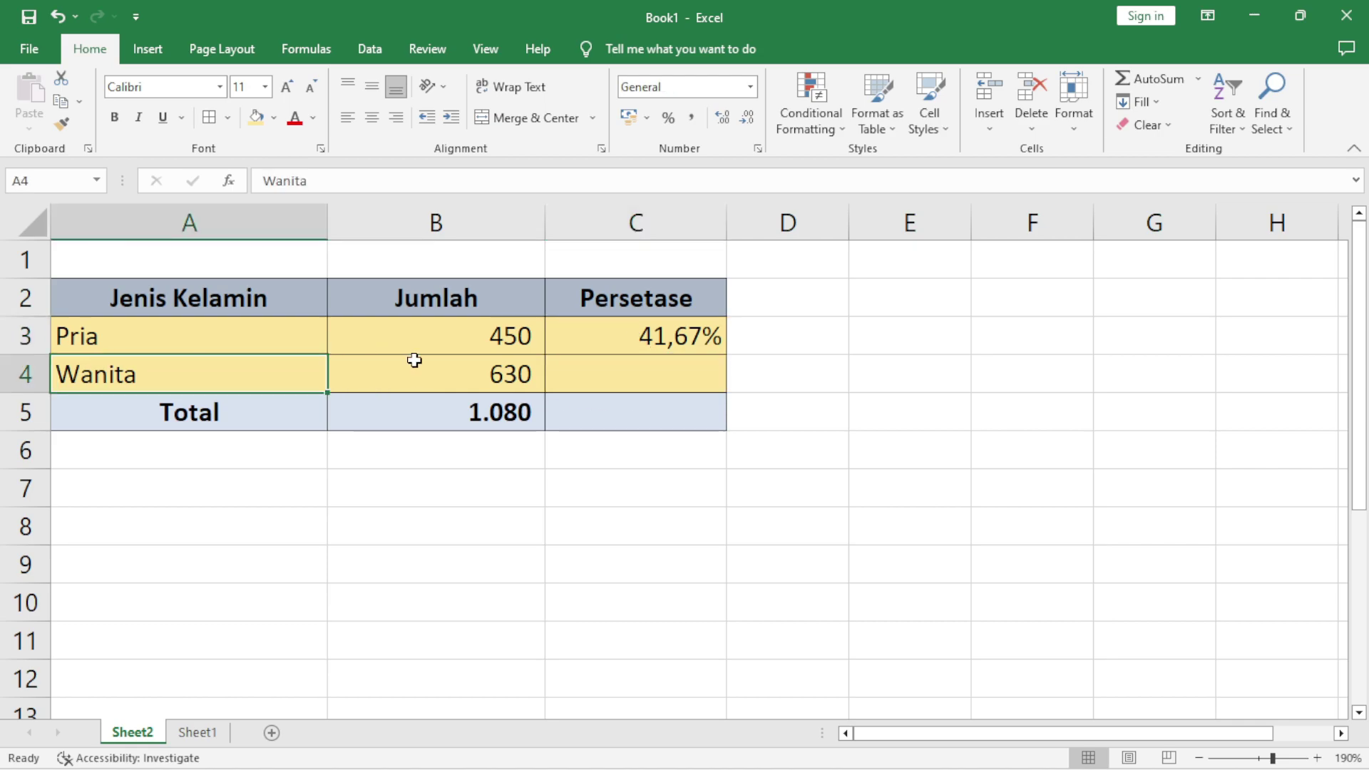
{"action": "left_click", "coordinate": [413, 362]}
{"action": "left_click", "coordinate": [649, 365]}
{"action": "left_click", "coordinate": [512, 374]}
{"action": "left_click", "coordinate": [614, 370]}
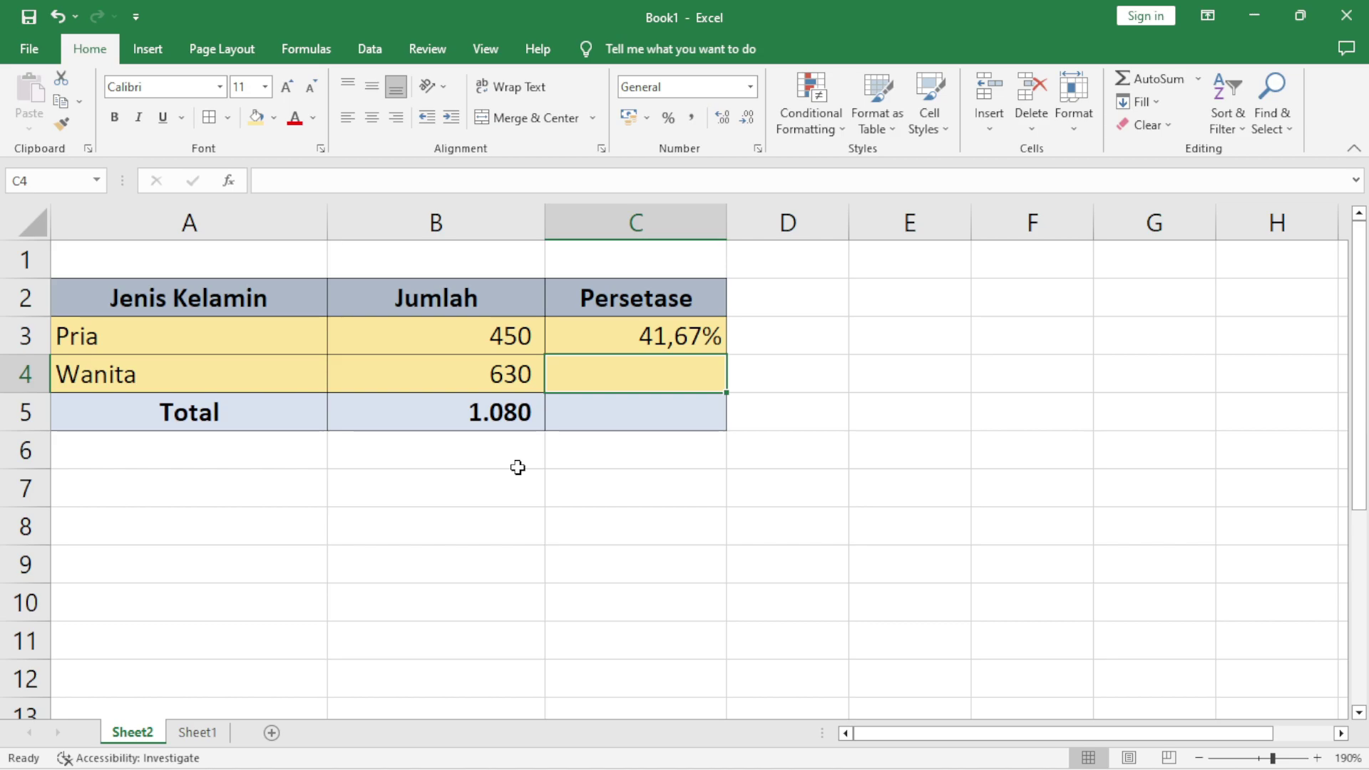
- Enter =B4/B5 in C4 and format it as a two-decimal percentage, 58,33%
{"action": "type", "text": "="}
{"action": "left_click", "coordinate": [493, 374]}
{"action": "type", "text": "/"}
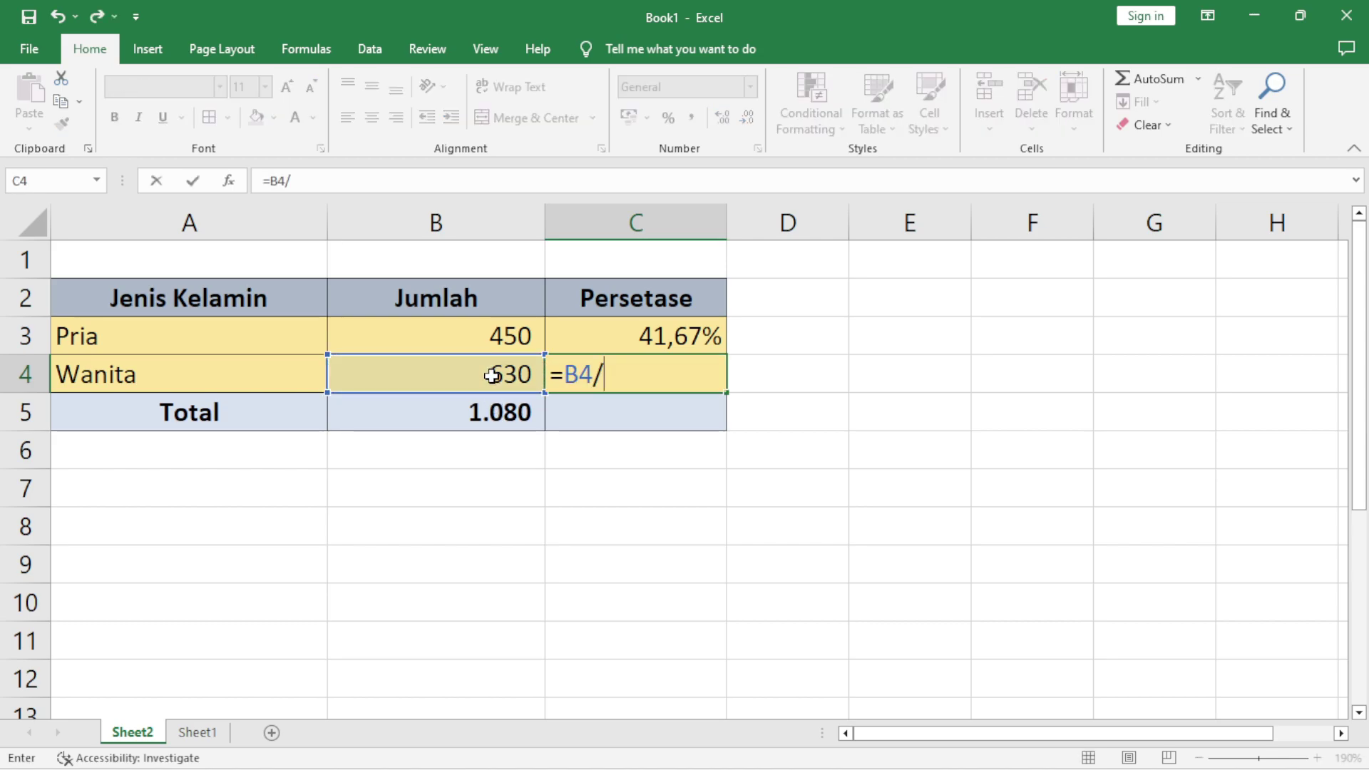
{"action": "left_click", "coordinate": [499, 412]}
{"action": "key", "text": "Return"}
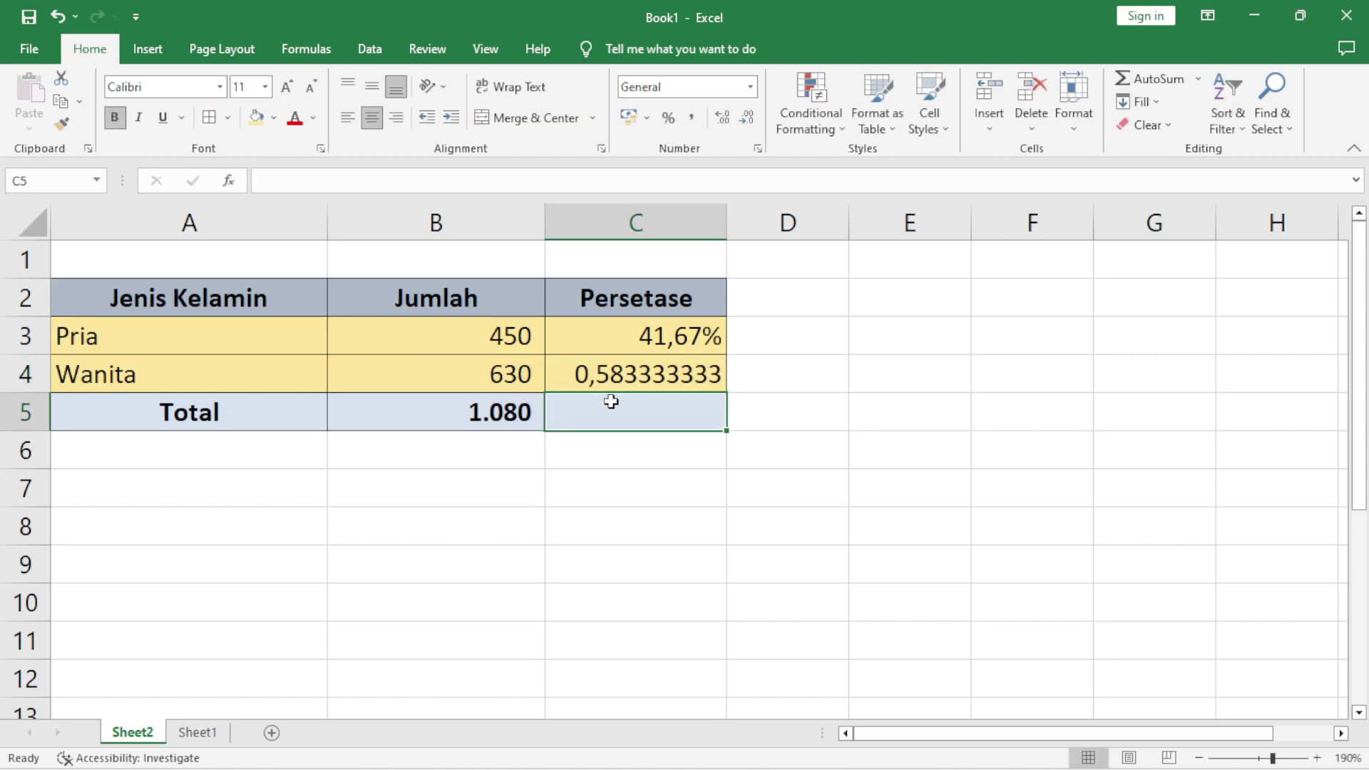
{"action": "left_click", "coordinate": [627, 373]}
{"action": "left_click", "coordinate": [668, 118]}
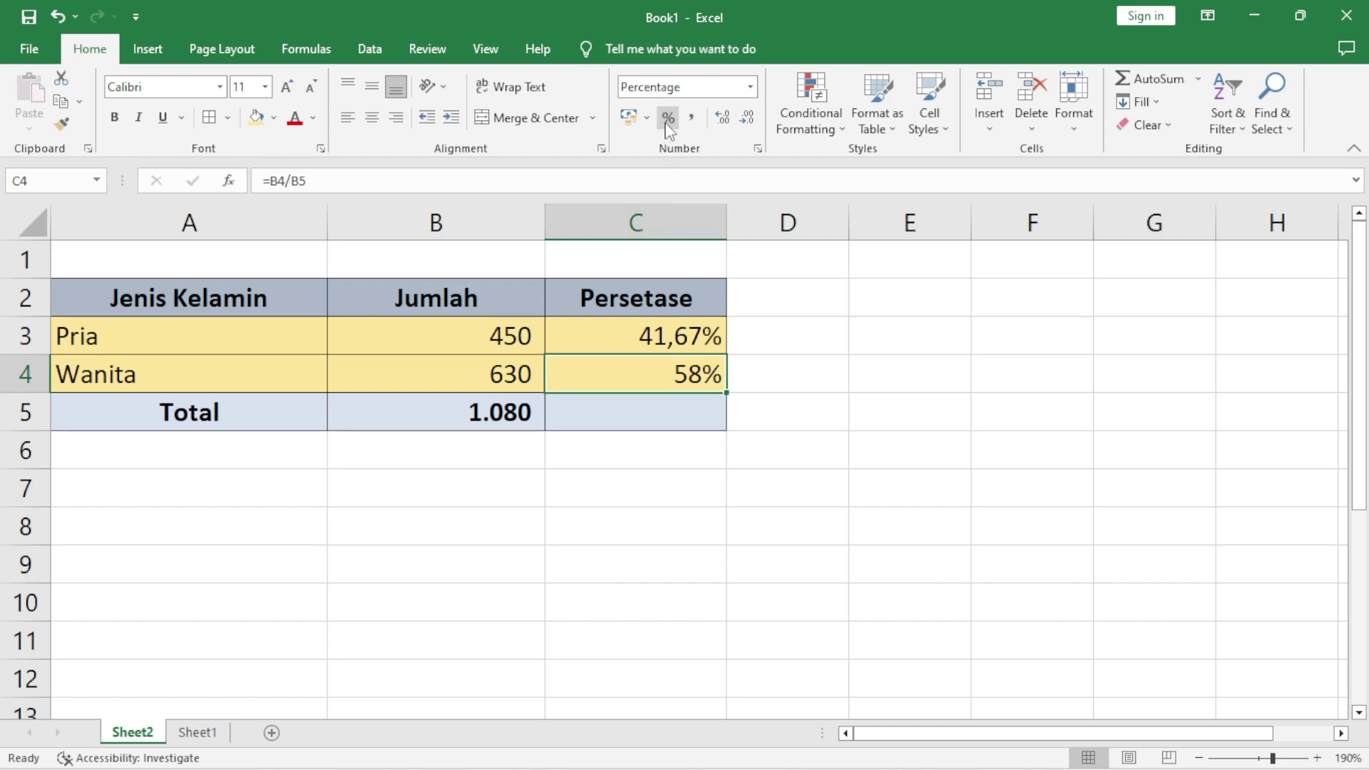
{"action": "left_click", "coordinate": [722, 117]}
{"action": "left_click", "coordinate": [723, 117]}
- Total the Persetase column in C5 with =C3+C4, reading 100,00%
{"action": "left_click", "coordinate": [698, 407]}
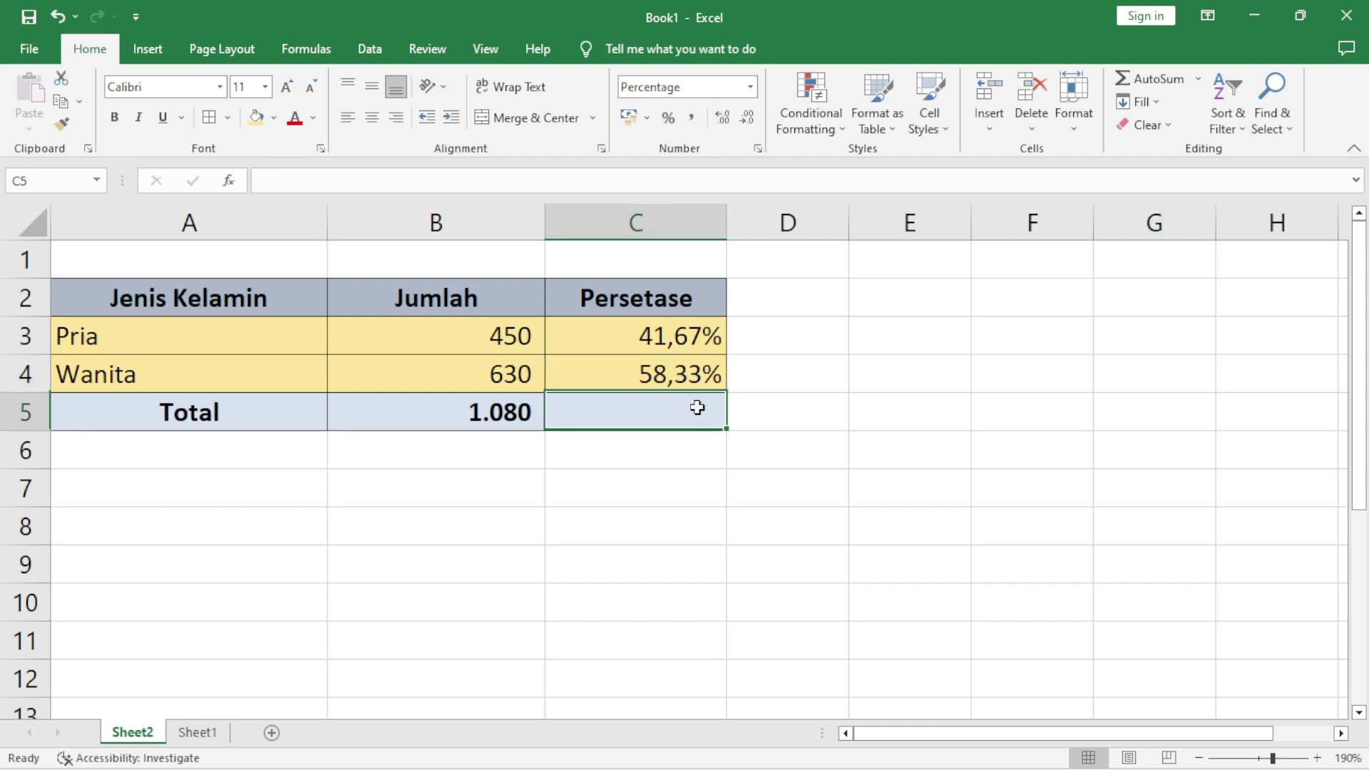
{"action": "type", "text": "="}
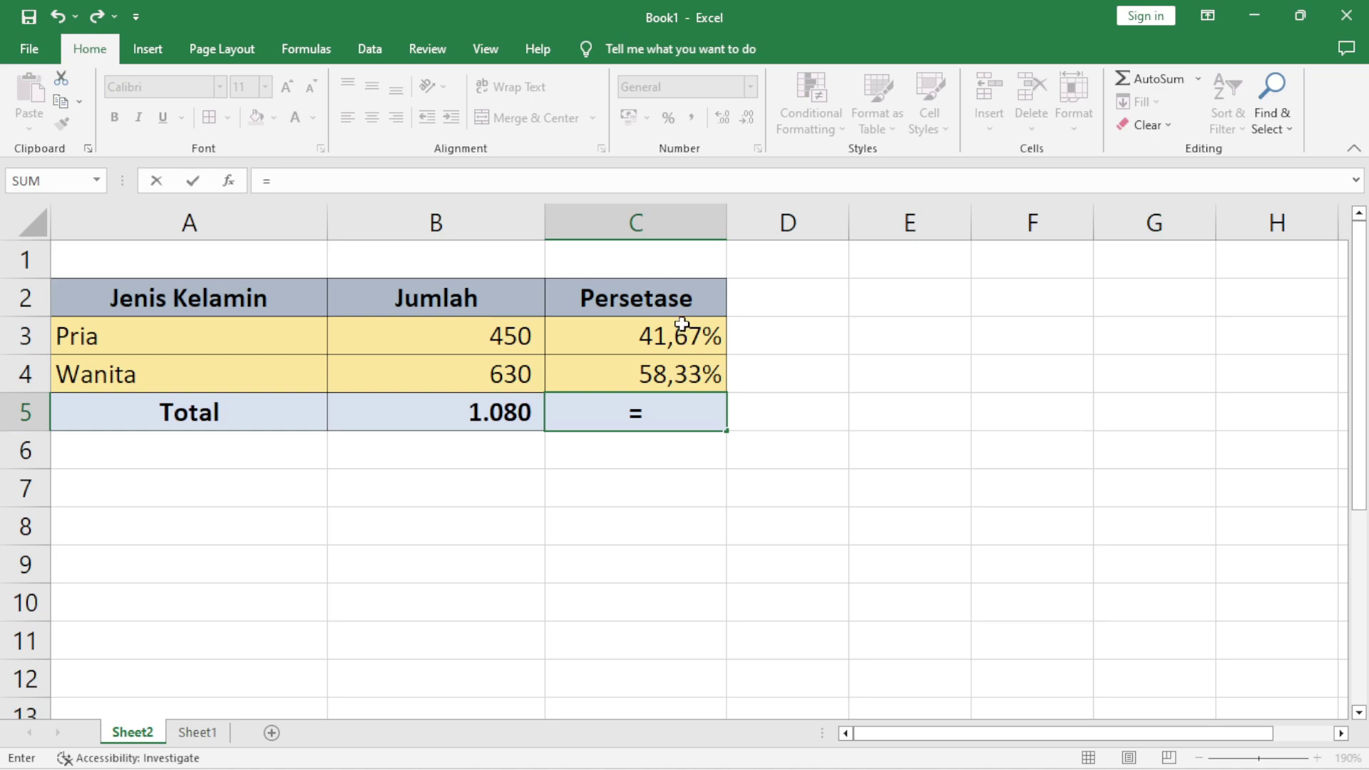
{"action": "left_click", "coordinate": [683, 325]}
{"action": "type", "text": "+"}
{"action": "left_click", "coordinate": [691, 371]}
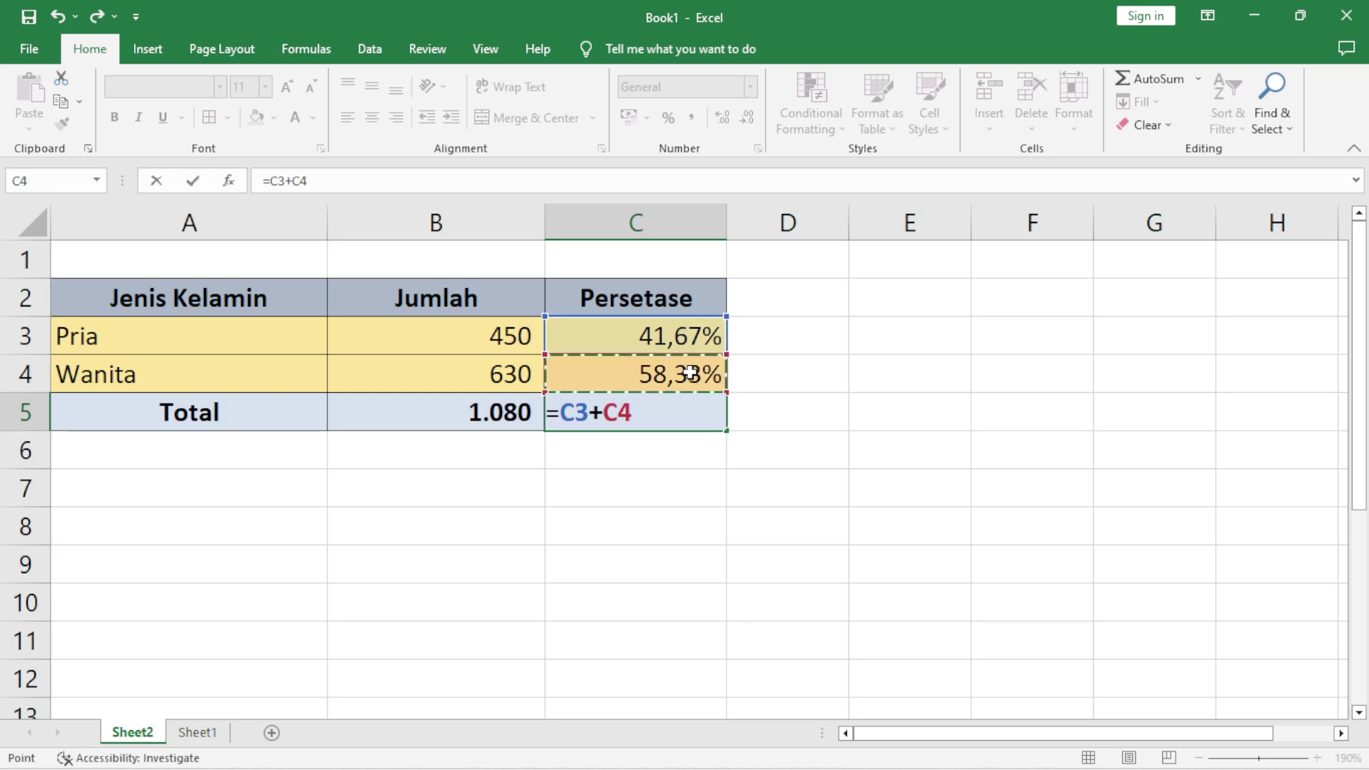
{"action": "key", "text": "Return"}
{"action": "left_click", "coordinate": [709, 397]}
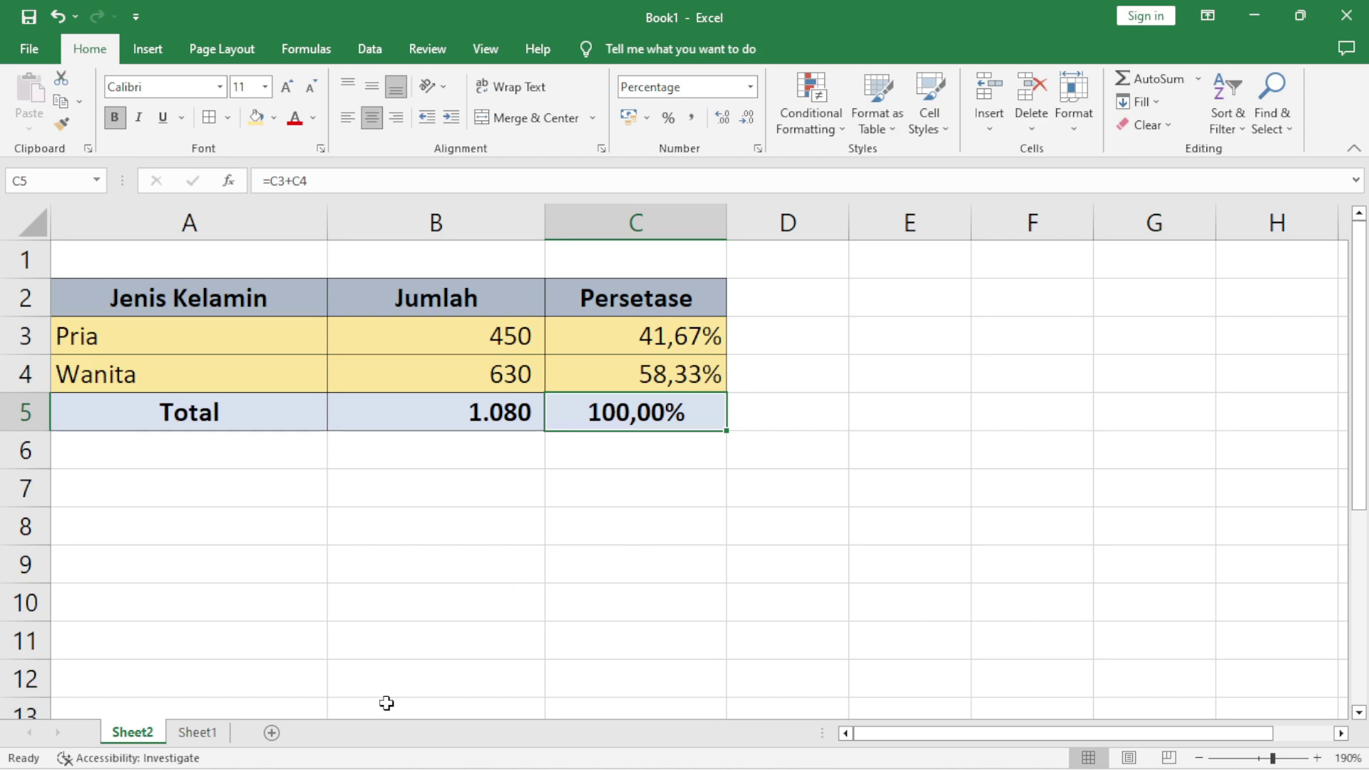
- On Sheet1, review the empty Persentase cells D2:D11, Budi's sales in C2 and the =SUM(C2:C11) total
{"action": "left_click", "coordinate": [191, 734]}
{"action": "key", "text": "Left"}
{"action": "key", "text": "Left"}
{"action": "key", "text": "Up"}
{"action": "key", "text": "Up"}
{"action": "key", "text": "Up"}
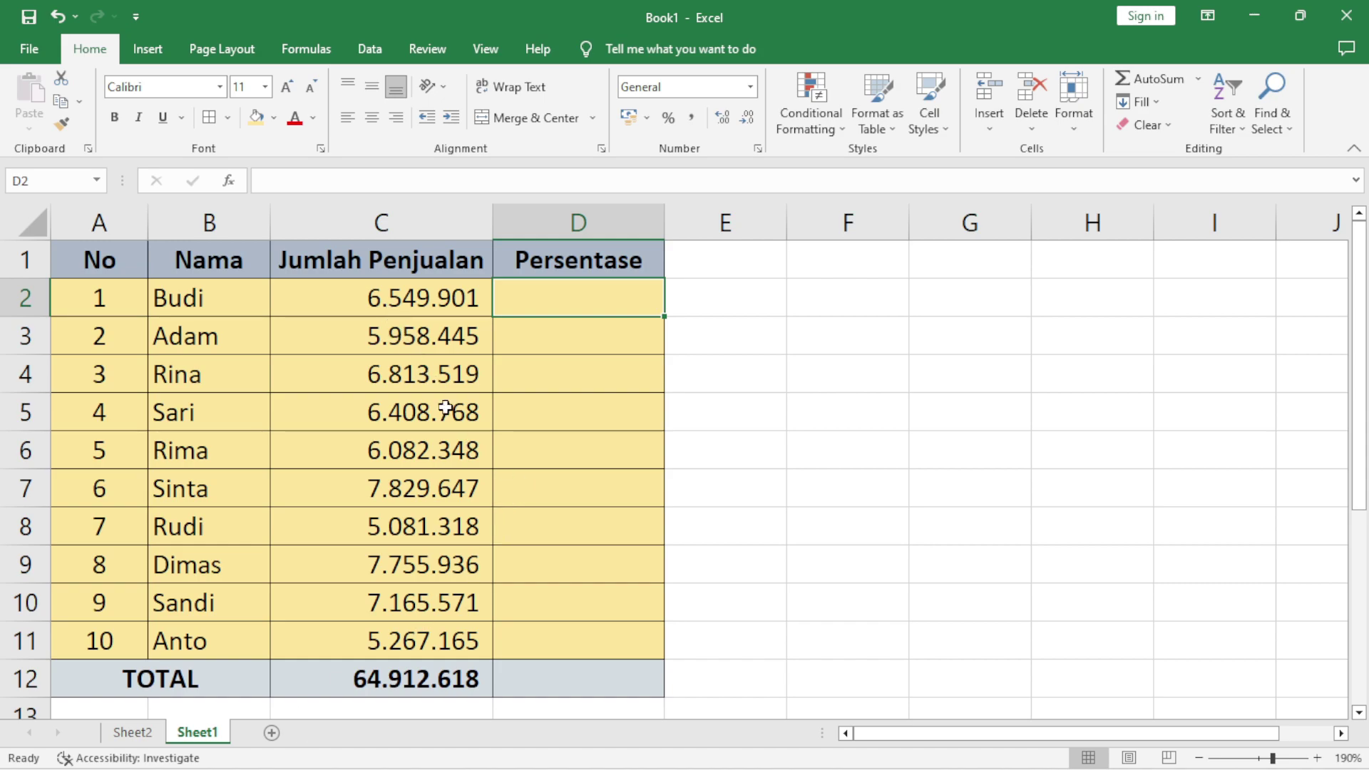
{"action": "left_click", "coordinate": [597, 340]}
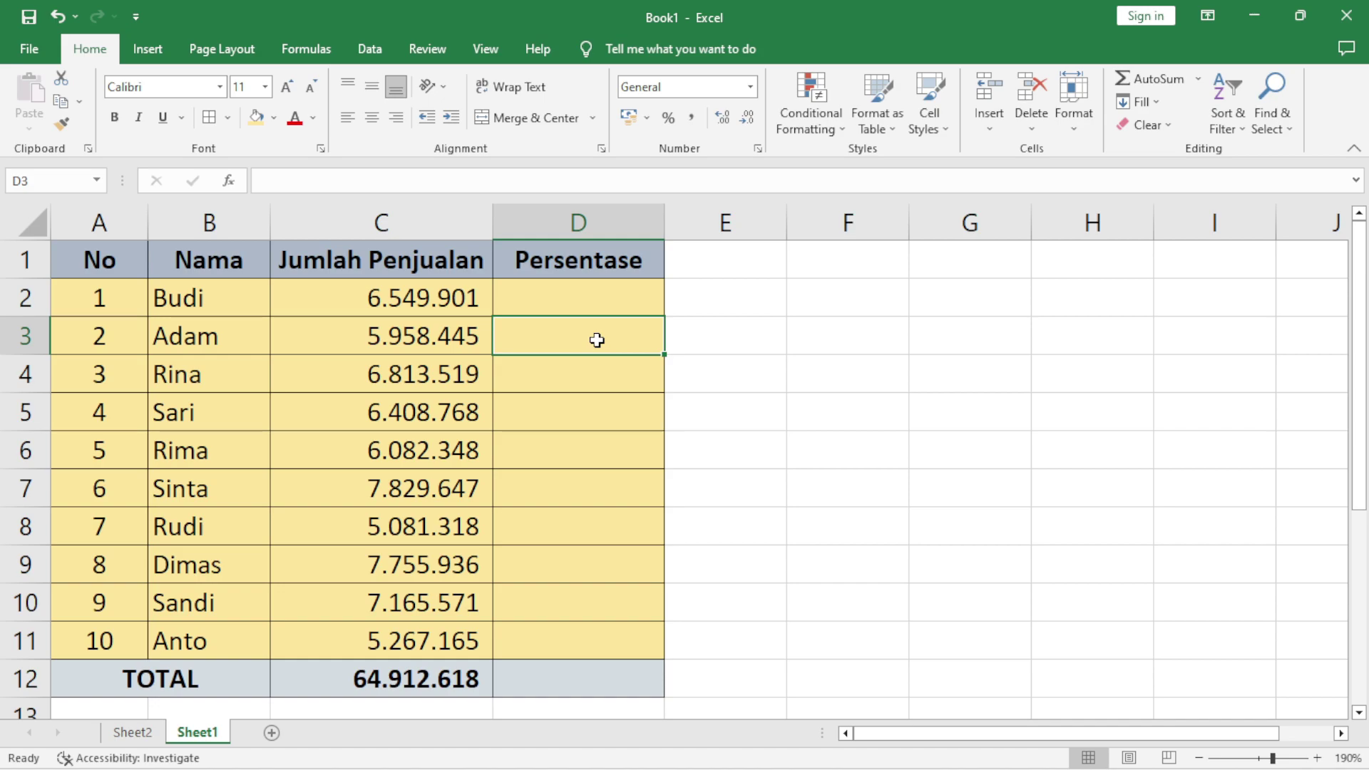
{"action": "left_click_drag", "start_coordinate": [587, 342], "coordinate": [592, 649]}
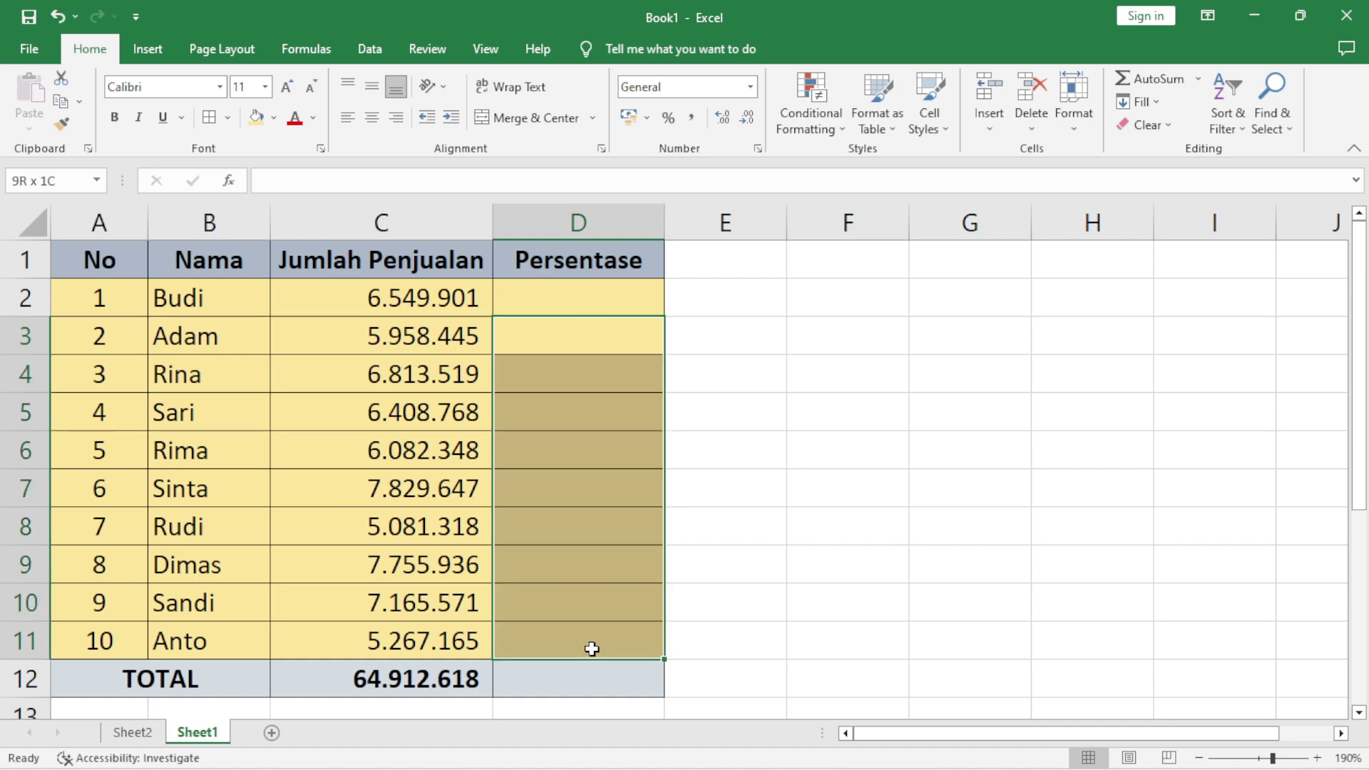
{"action": "key", "text": "Up"}
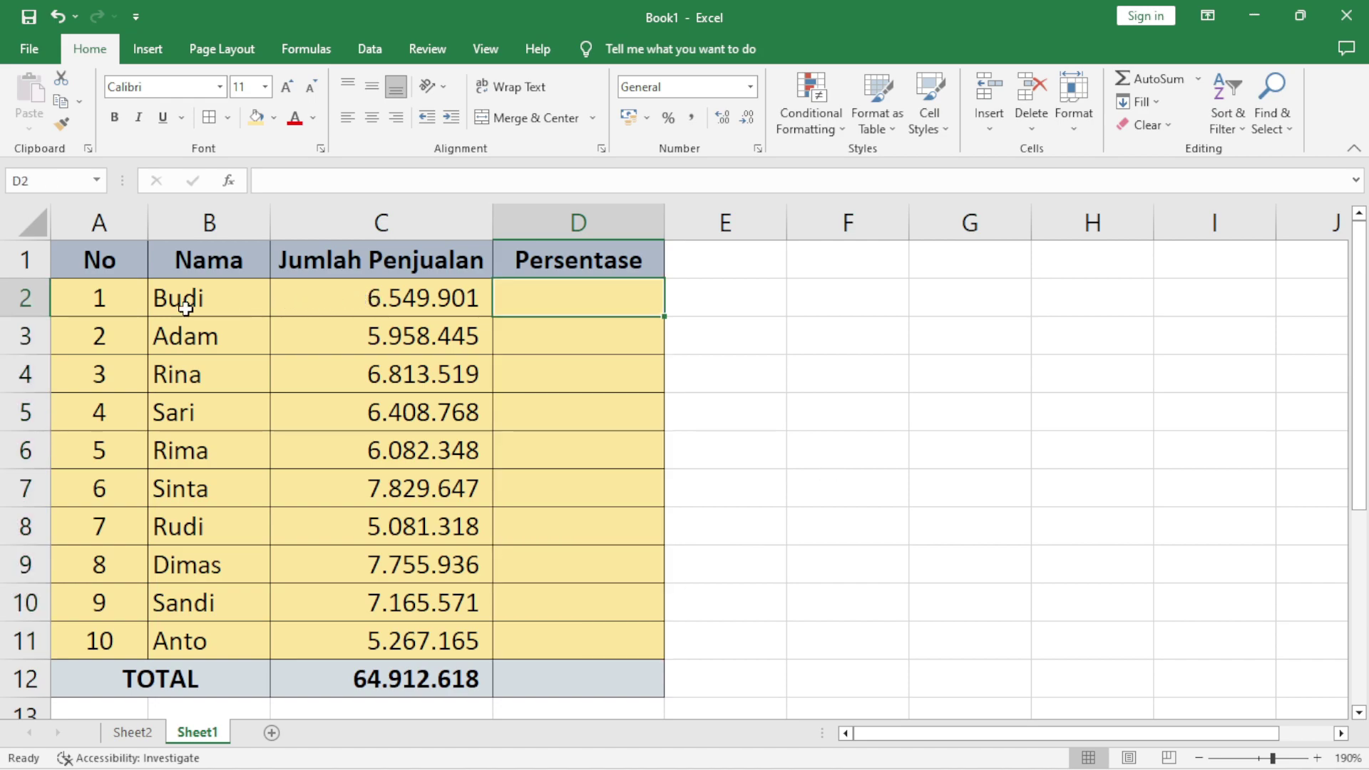
{"action": "left_click", "coordinate": [331, 310]}
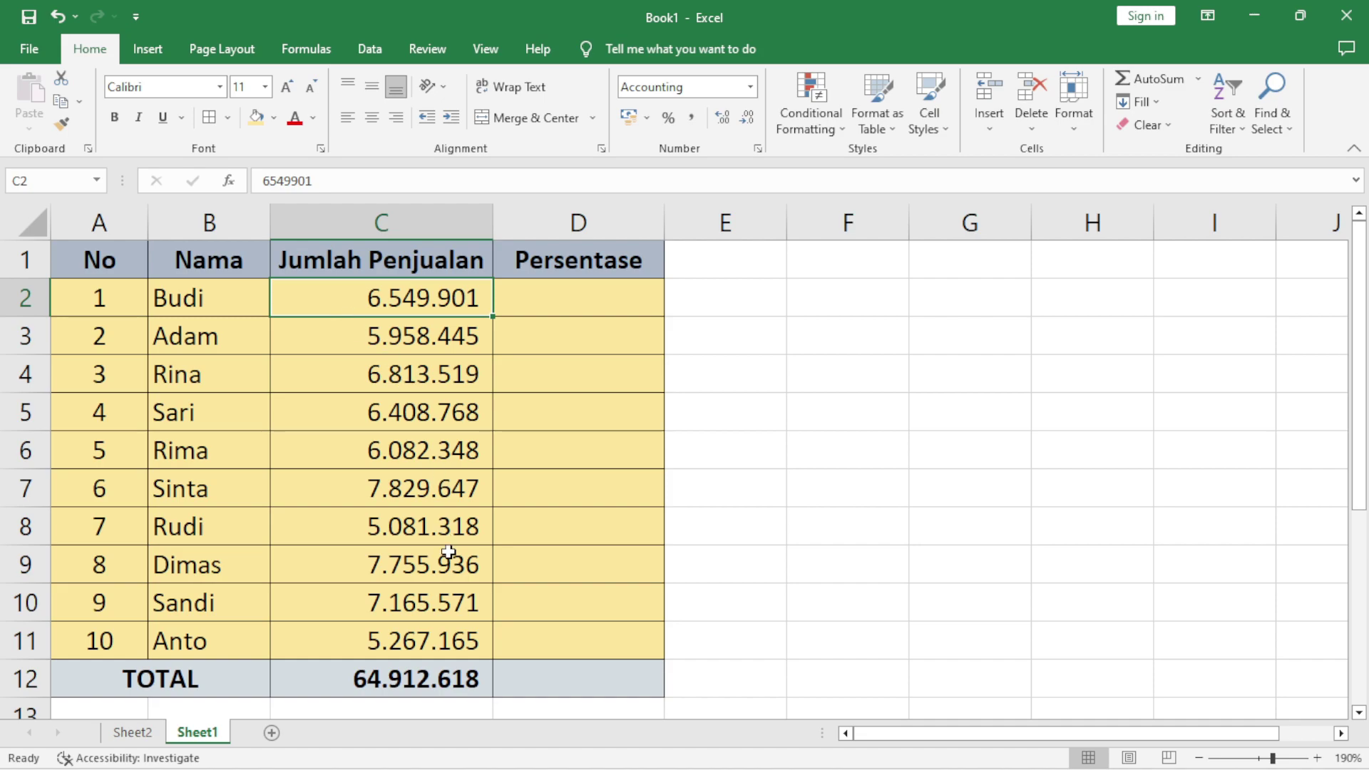
{"action": "left_click", "coordinate": [420, 686]}
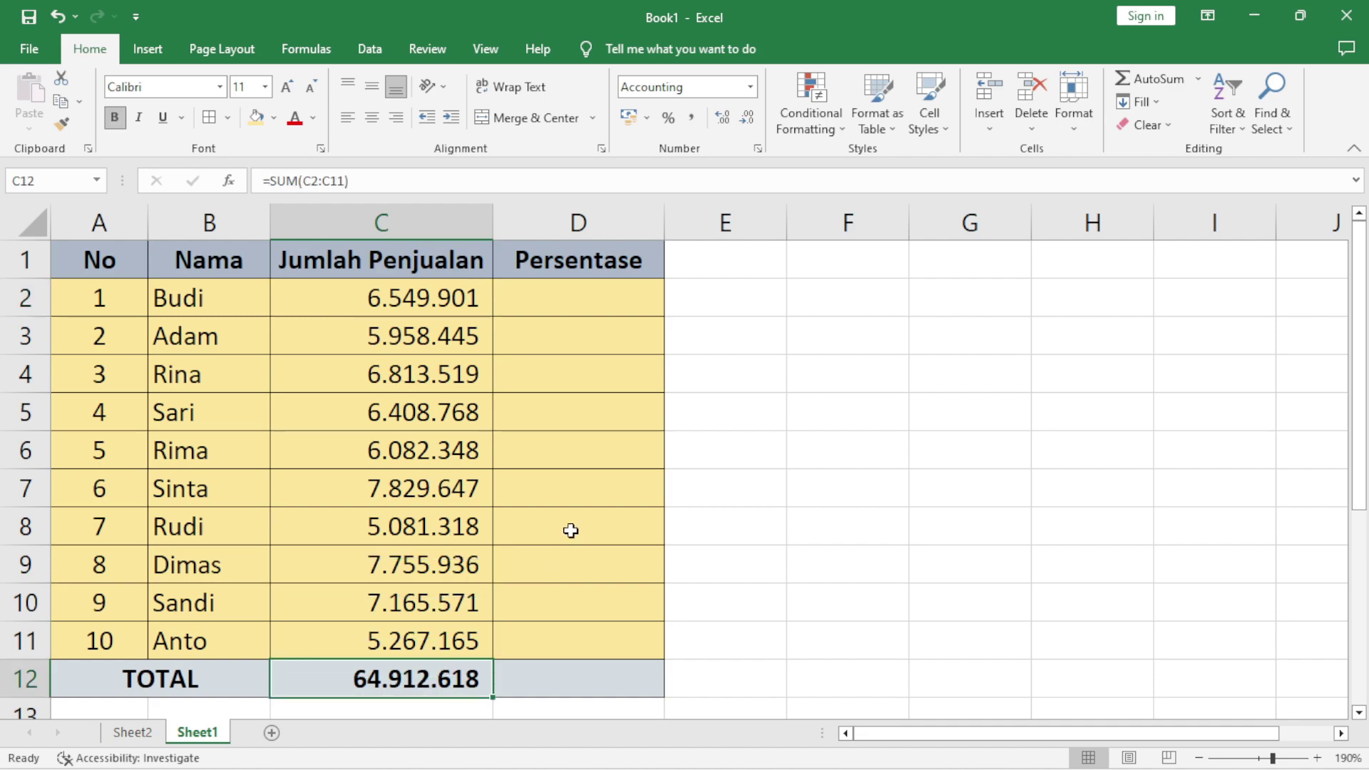
{"action": "left_click", "coordinate": [604, 306]}
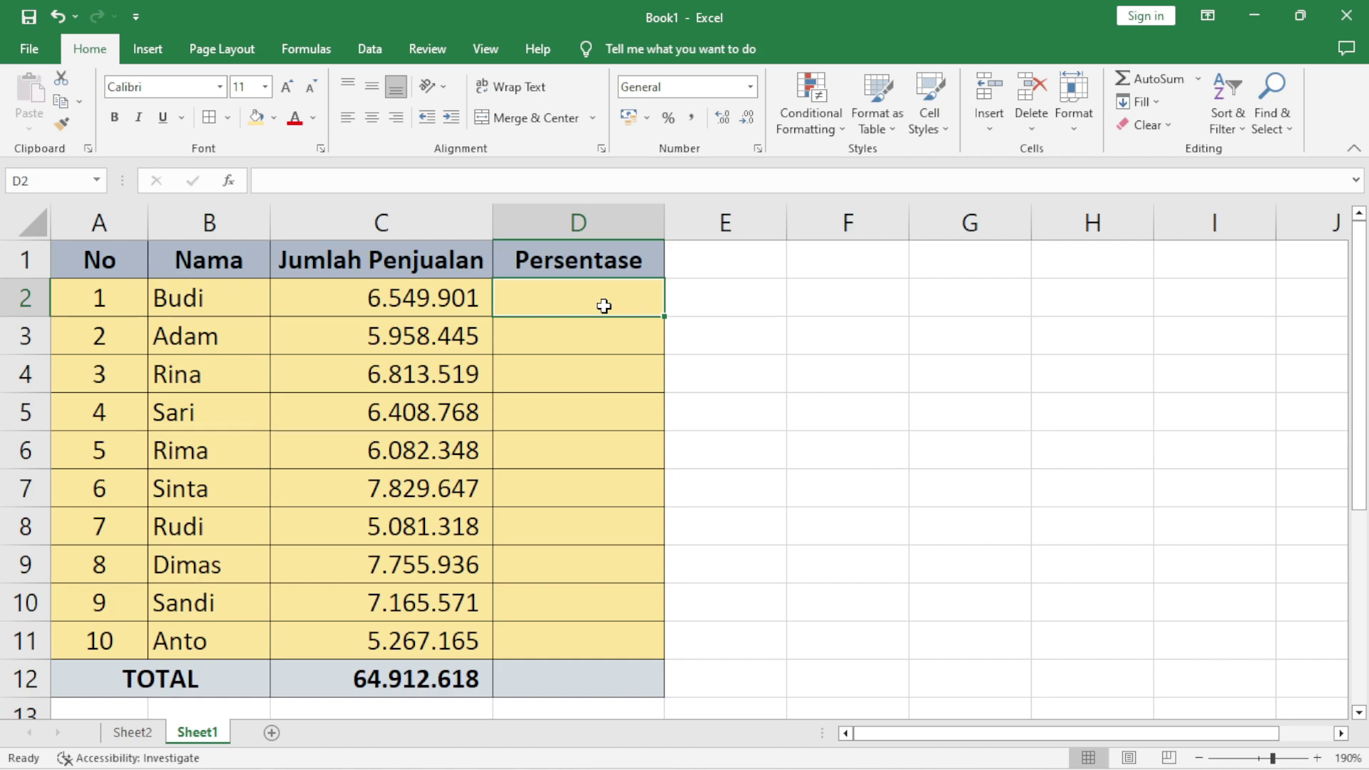
- Enter =C2/$C$12 in D2, giving 0,100903356
{"action": "type", "text": "="}
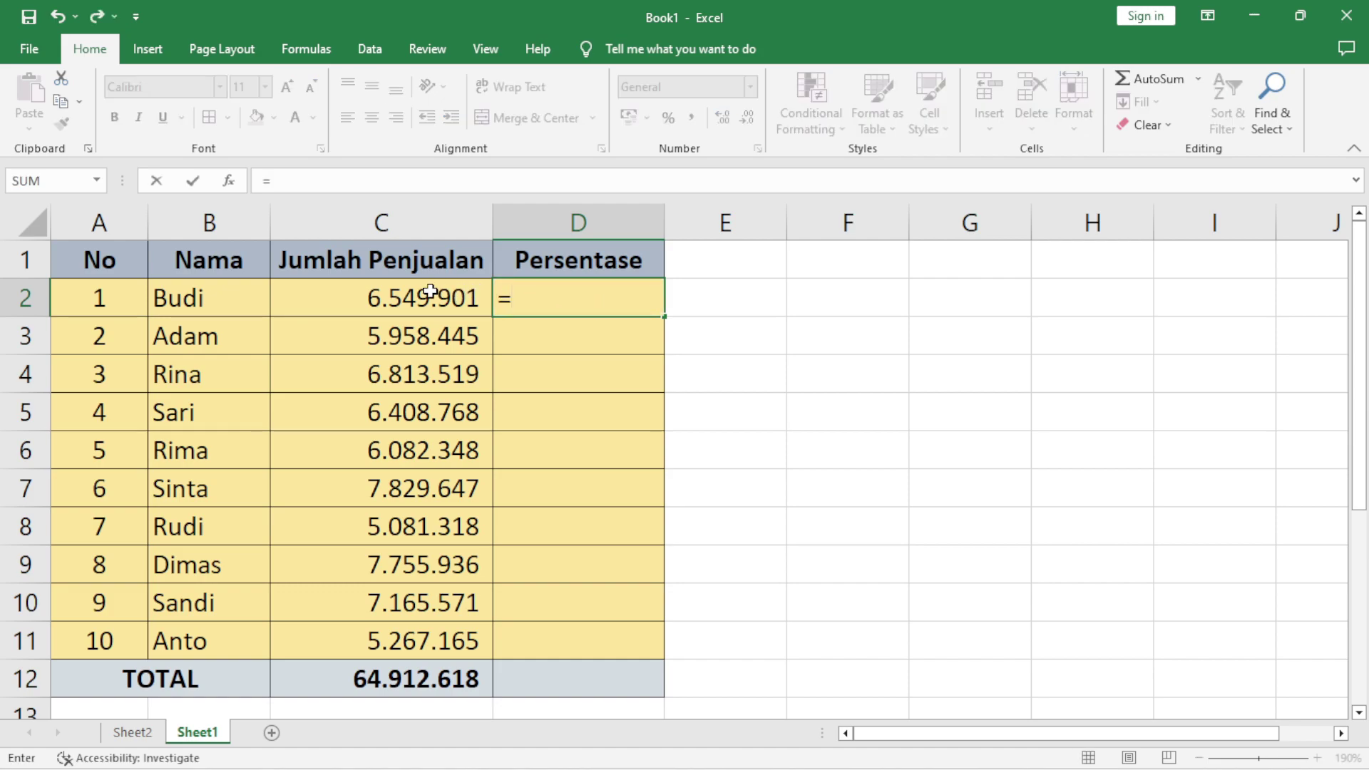
{"action": "left_click", "coordinate": [430, 291]}
{"action": "type", "text": "/"}
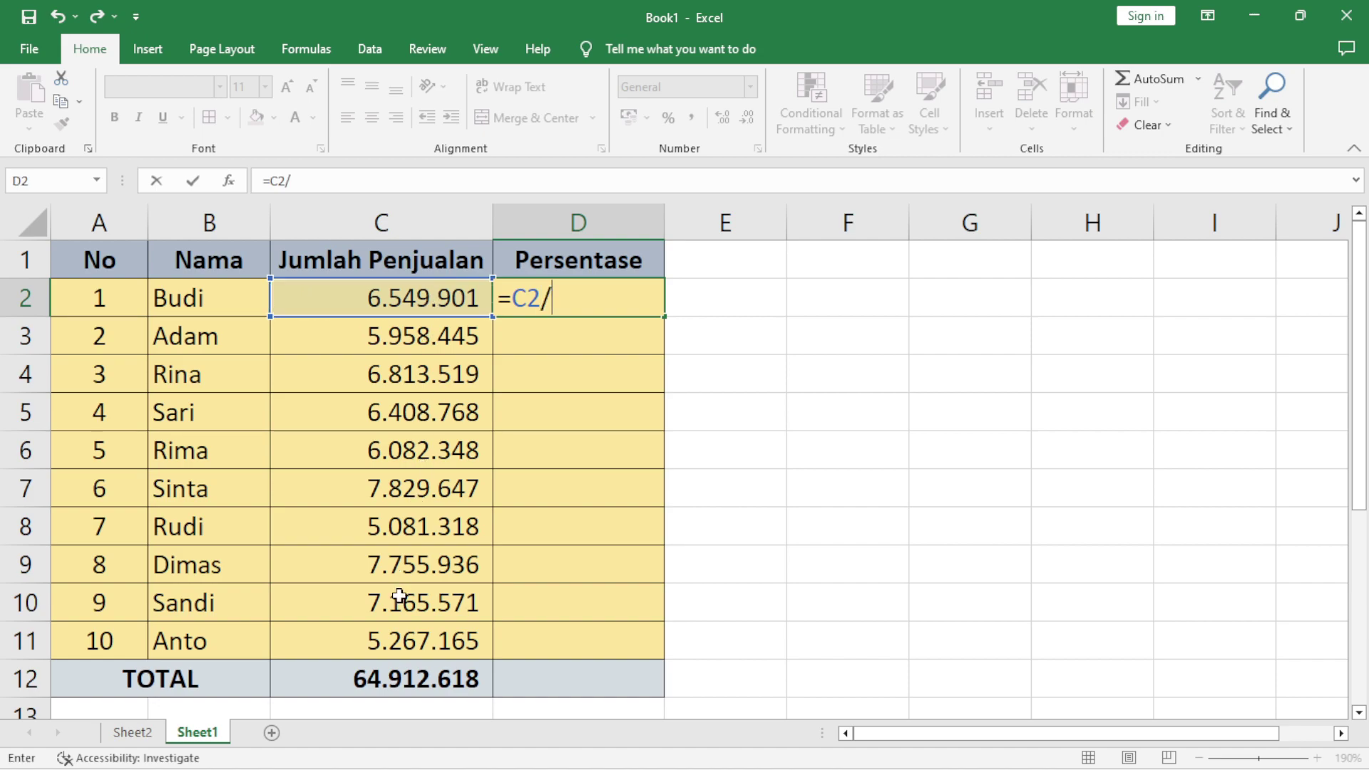
{"action": "left_click", "coordinate": [406, 675]}
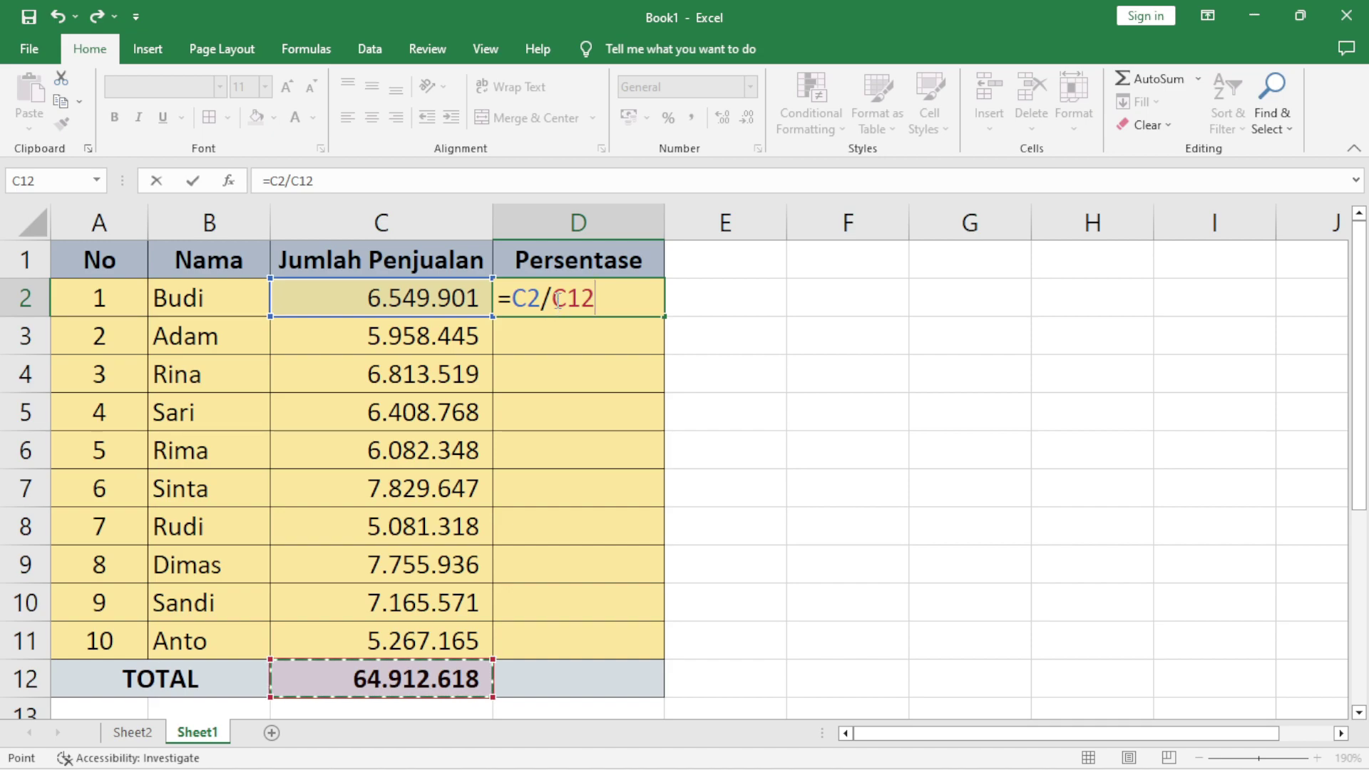
{"action": "left_click", "coordinate": [554, 298]}
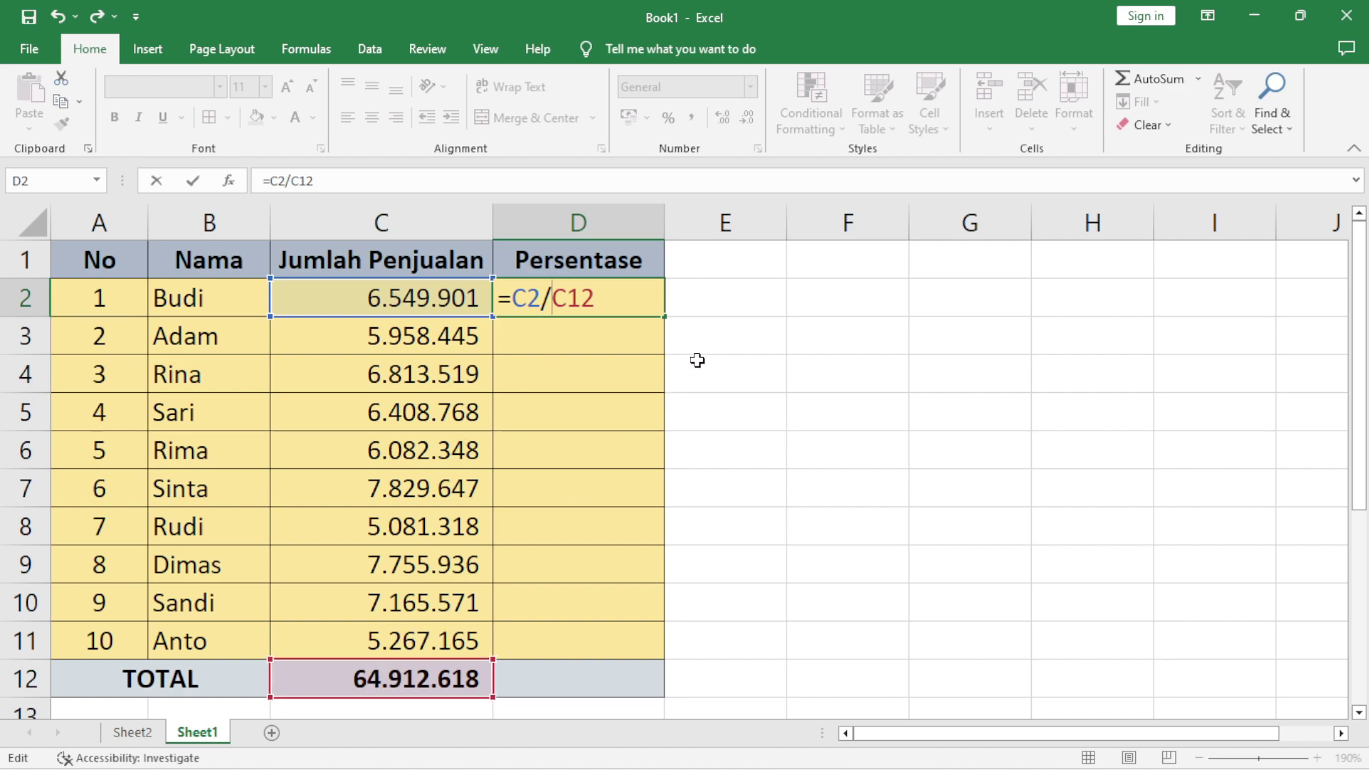
{"action": "type", "text": "$C"}
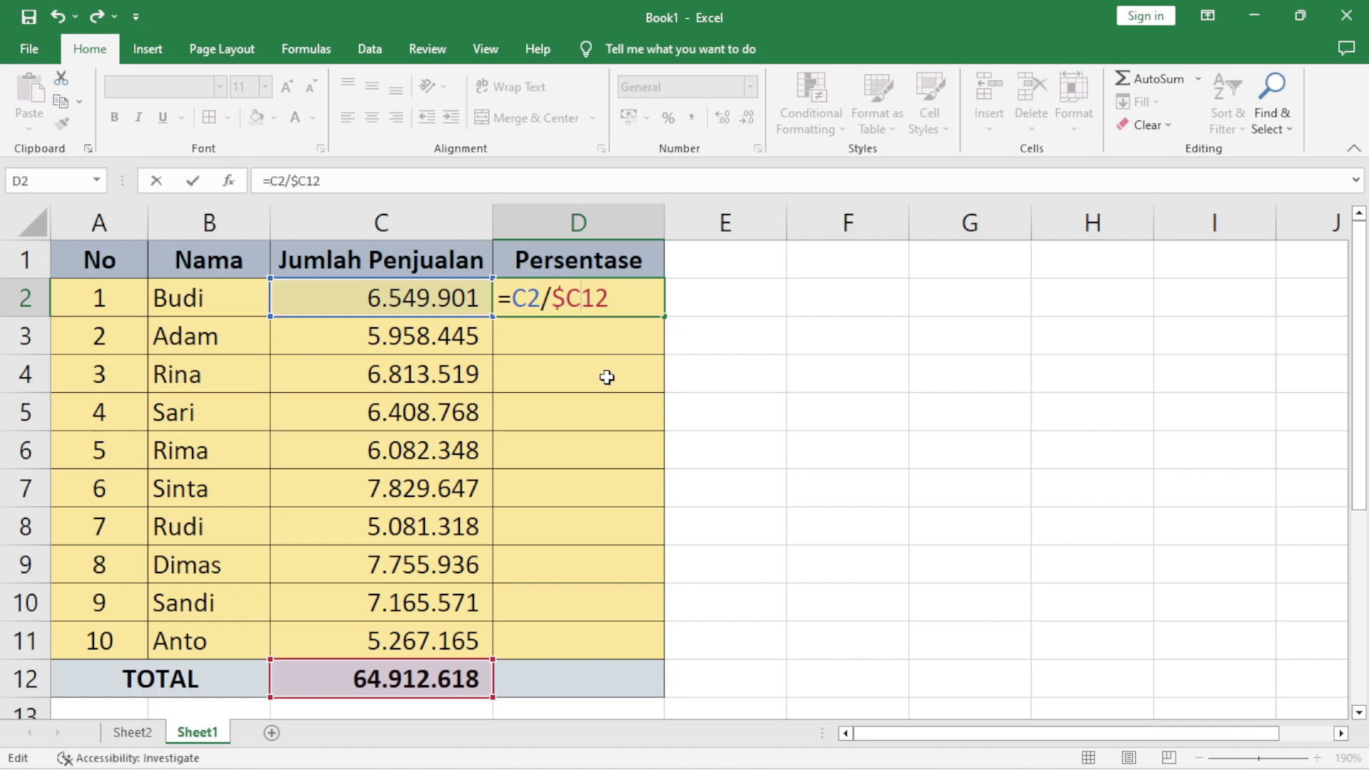
{"action": "type", "text": "$"}
{"action": "key", "text": "Return"}
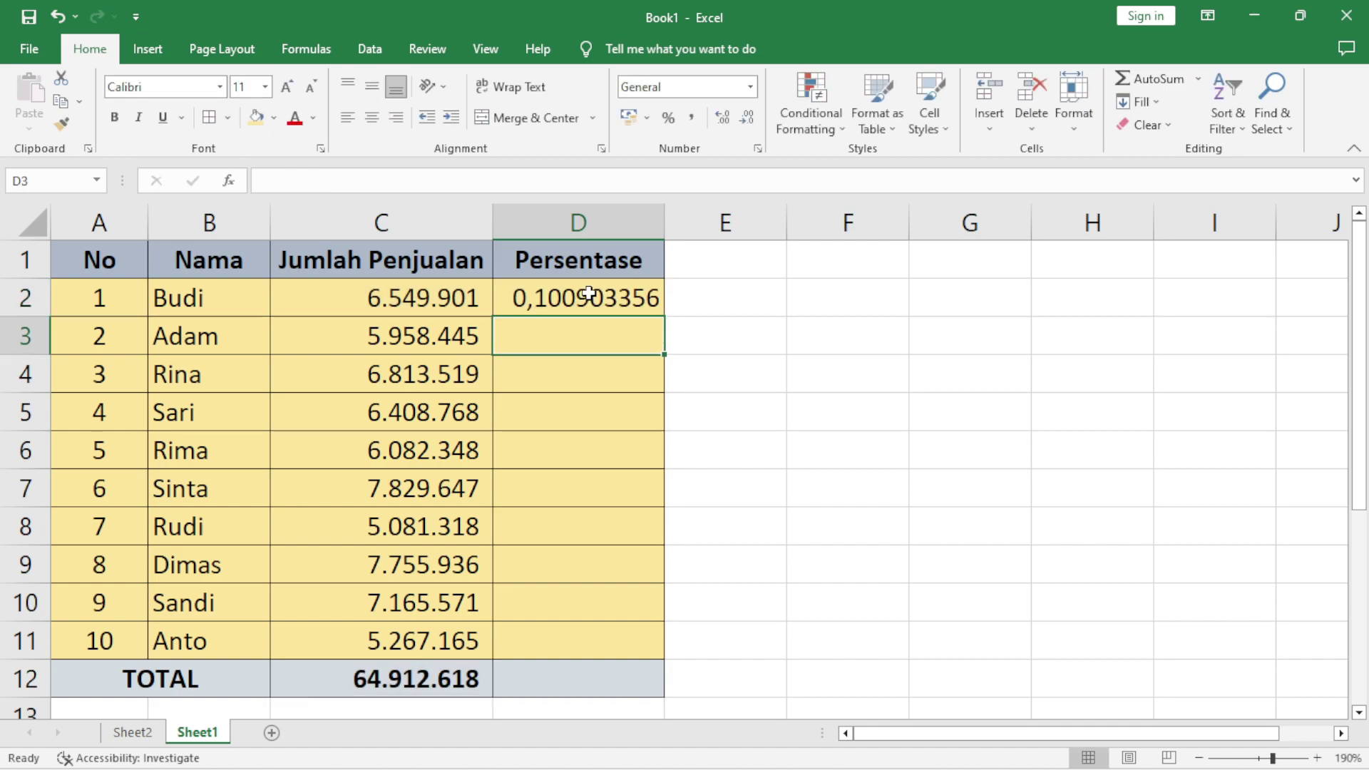
- Format D2 as a percentage with two decimals, showing 10,09%
{"action": "left_click", "coordinate": [589, 292]}
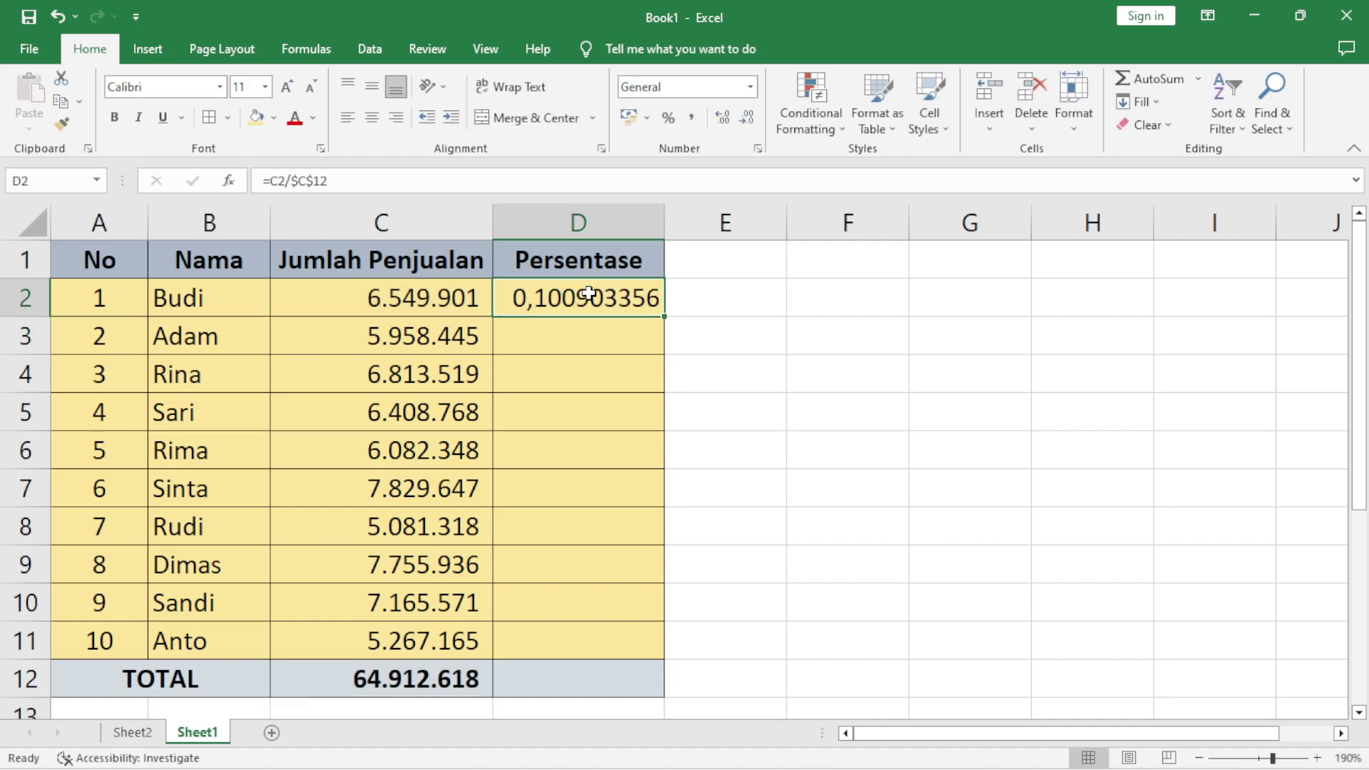
{"action": "left_click", "coordinate": [668, 121]}
{"action": "left_click", "coordinate": [724, 125]}
{"action": "left_click", "coordinate": [724, 125]}
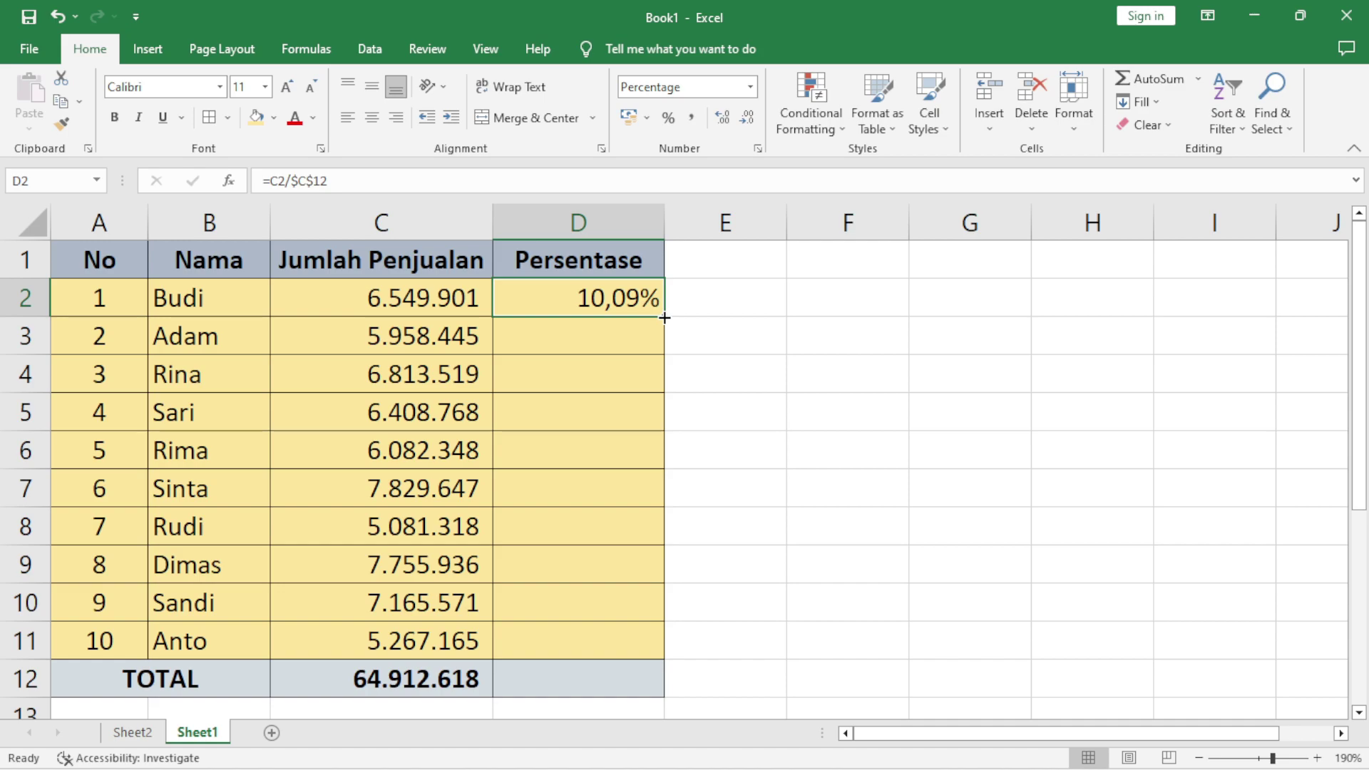
- Fill D2's =C2/$C$12 formula down to D11 and check the copies in D3 and D6
{"action": "left_click_drag", "start_coordinate": [664, 318], "coordinate": [666, 663]}
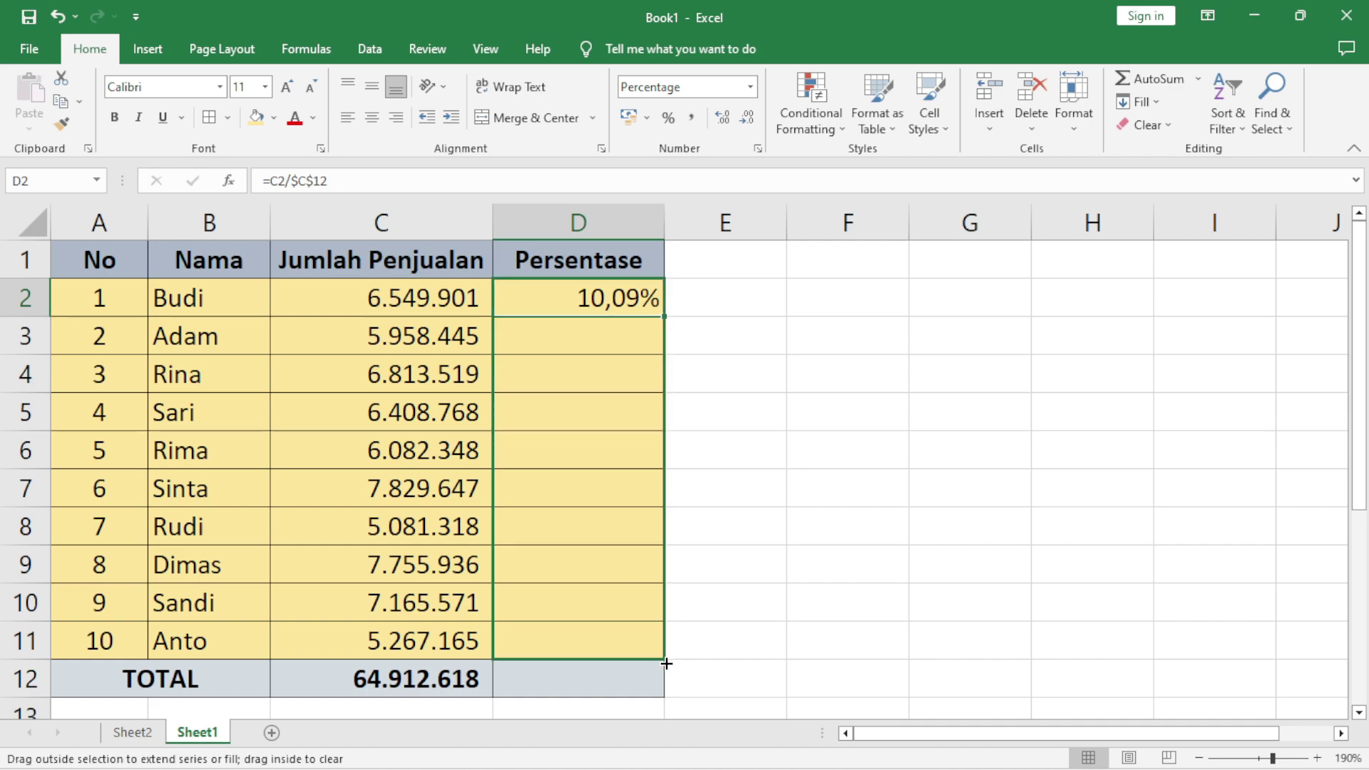
{"action": "left_click_drag", "start_coordinate": [665, 663], "coordinate": [666, 663]}
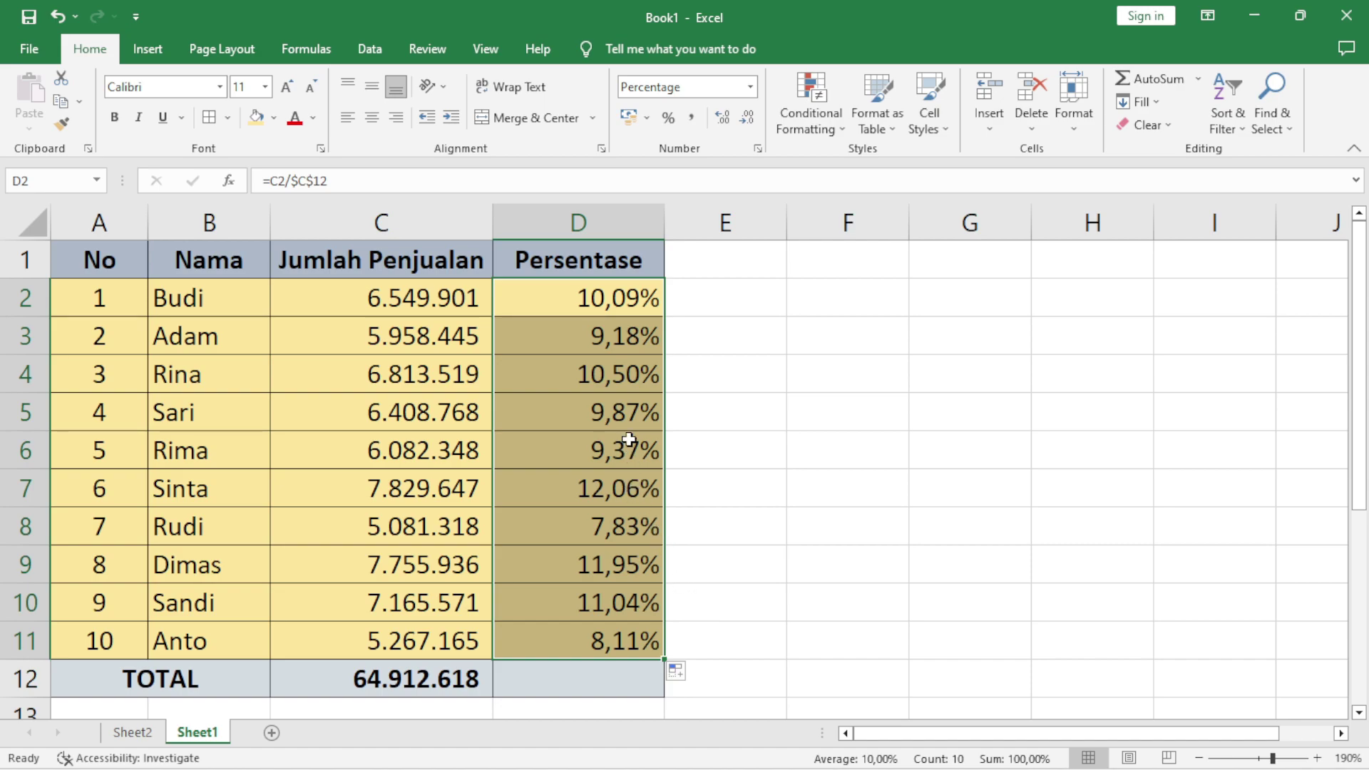
{"action": "left_click", "coordinate": [624, 336]}
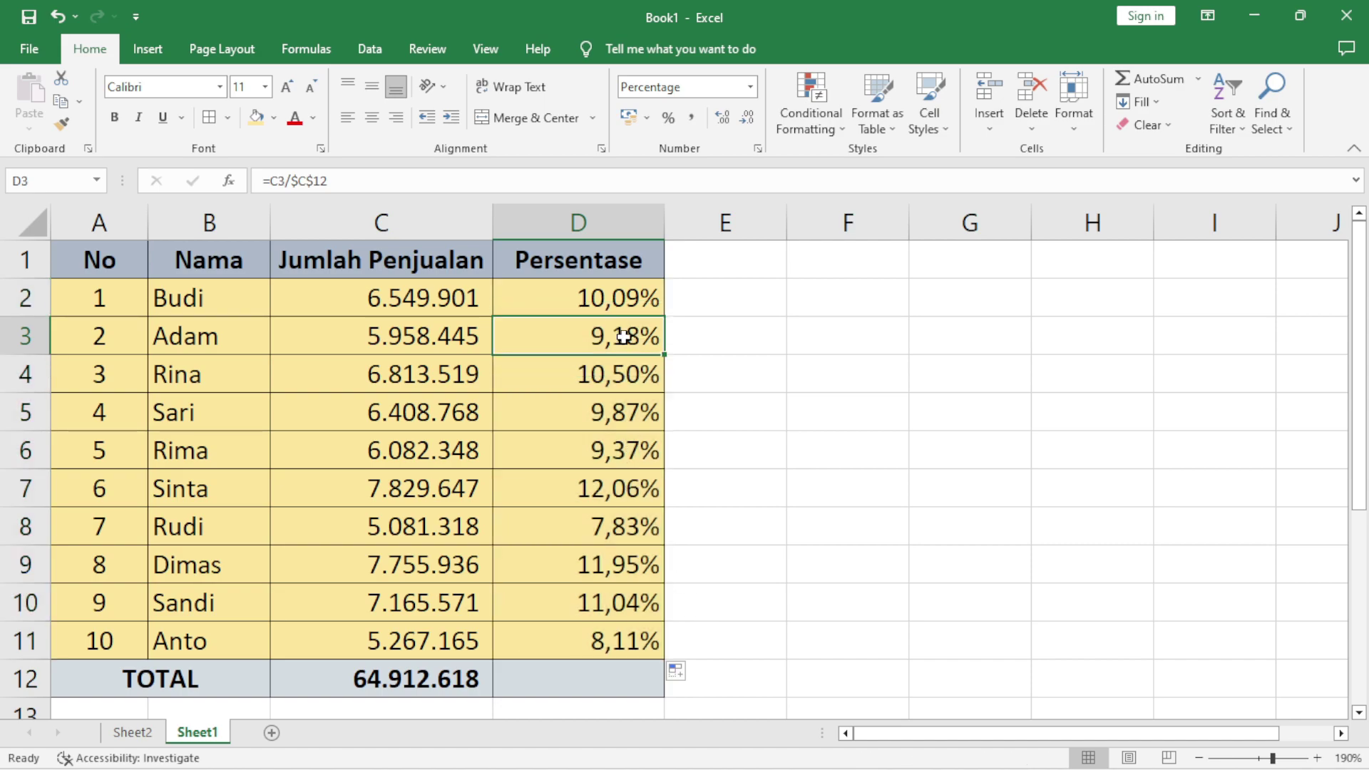
{"action": "left_click_drag", "start_coordinate": [620, 374], "coordinate": [620, 641]}
{"action": "left_click", "coordinate": [588, 460]}
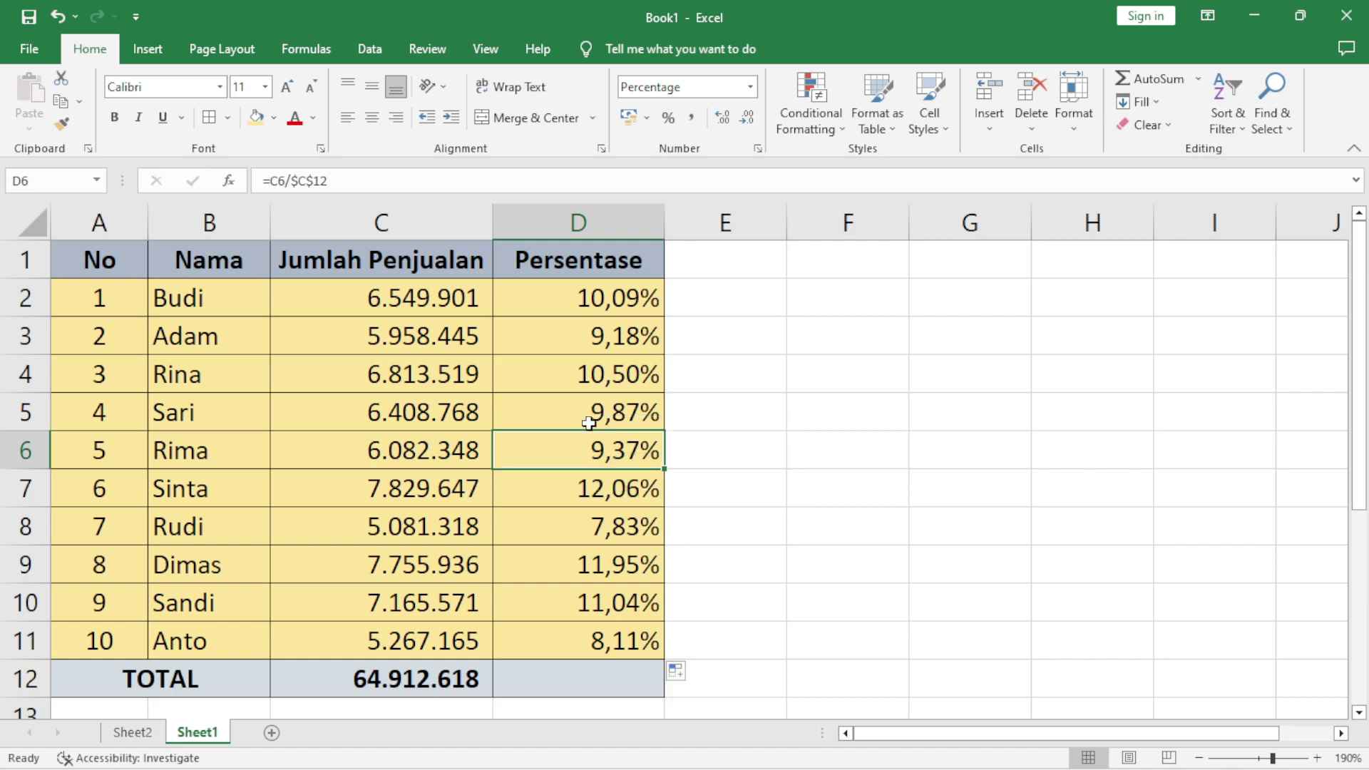
{"action": "left_click", "coordinate": [603, 303]}
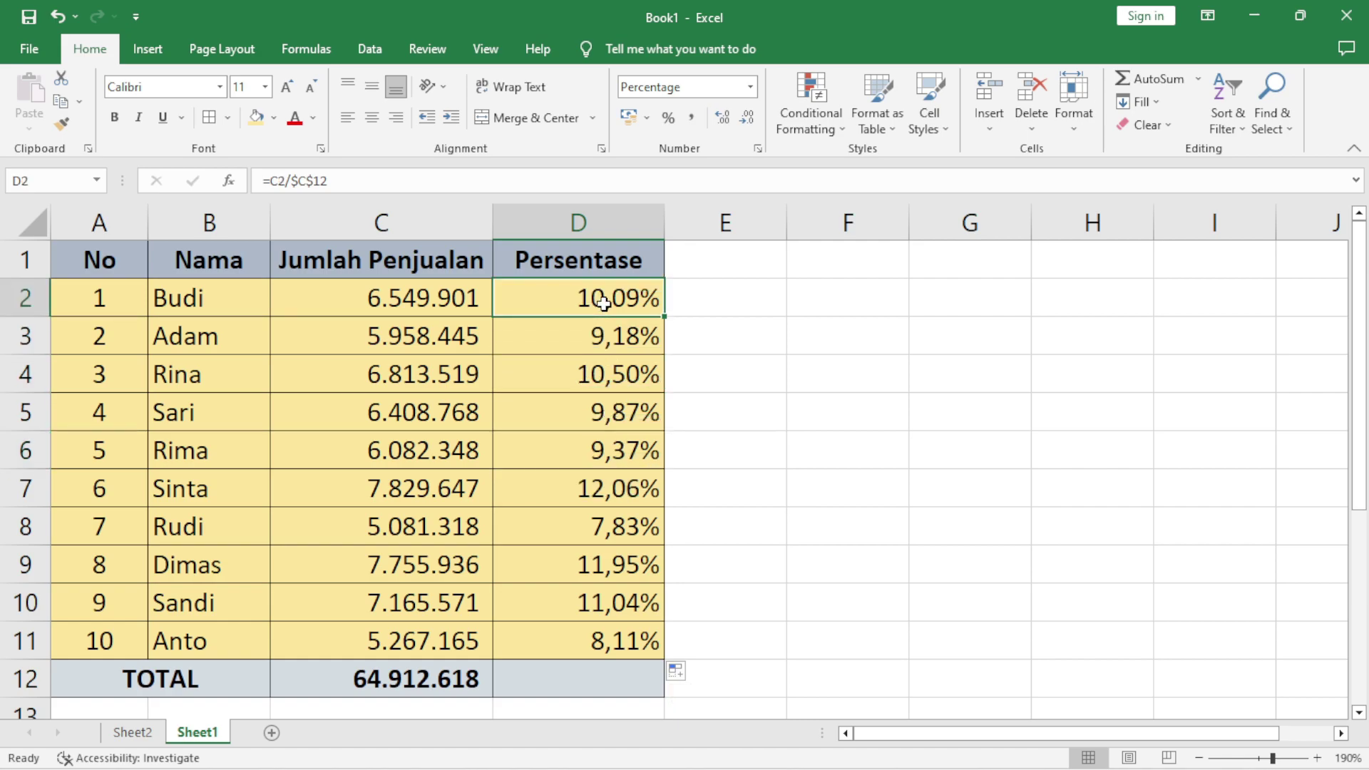
- Remove the $ anchors so D2 reads the unlocked =C2/C12
{"action": "left_click", "coordinate": [302, 182]}
{"action": "key", "text": "BackSpace"}
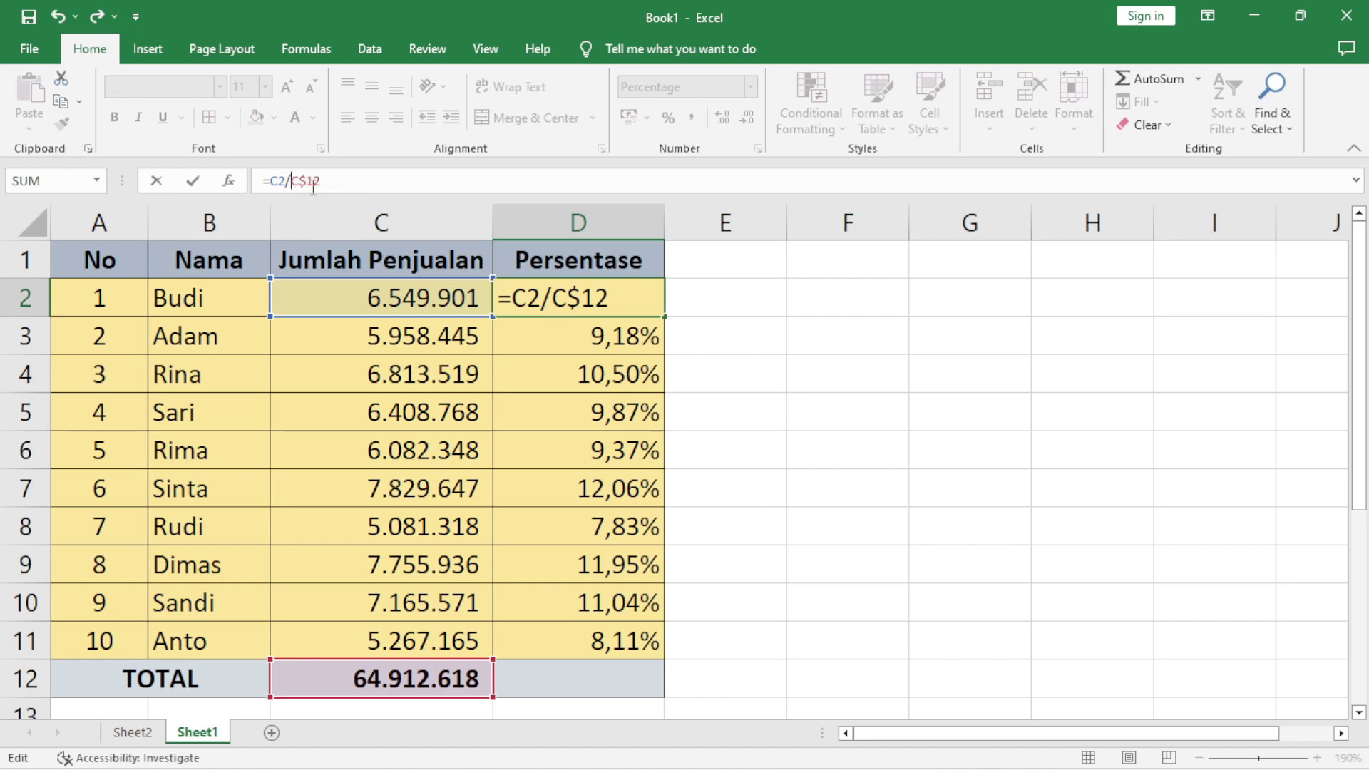
{"action": "key", "text": "BackSpace"}
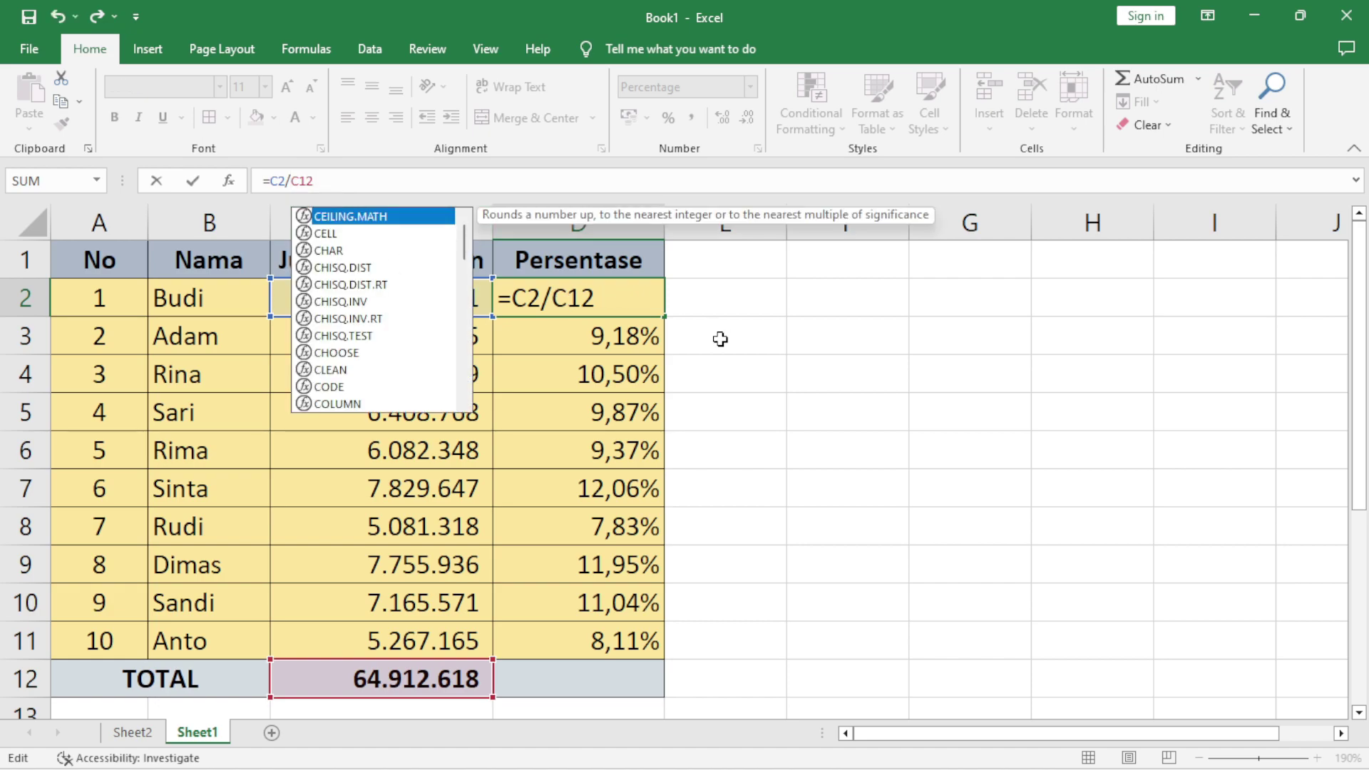
{"action": "left_click", "coordinate": [738, 346]}
- Fill =C2/C12 down to D11 and inspect the #DIV/0! results in D3, D4 and D7
{"action": "left_click", "coordinate": [613, 264]}
{"action": "left_click", "coordinate": [628, 296]}
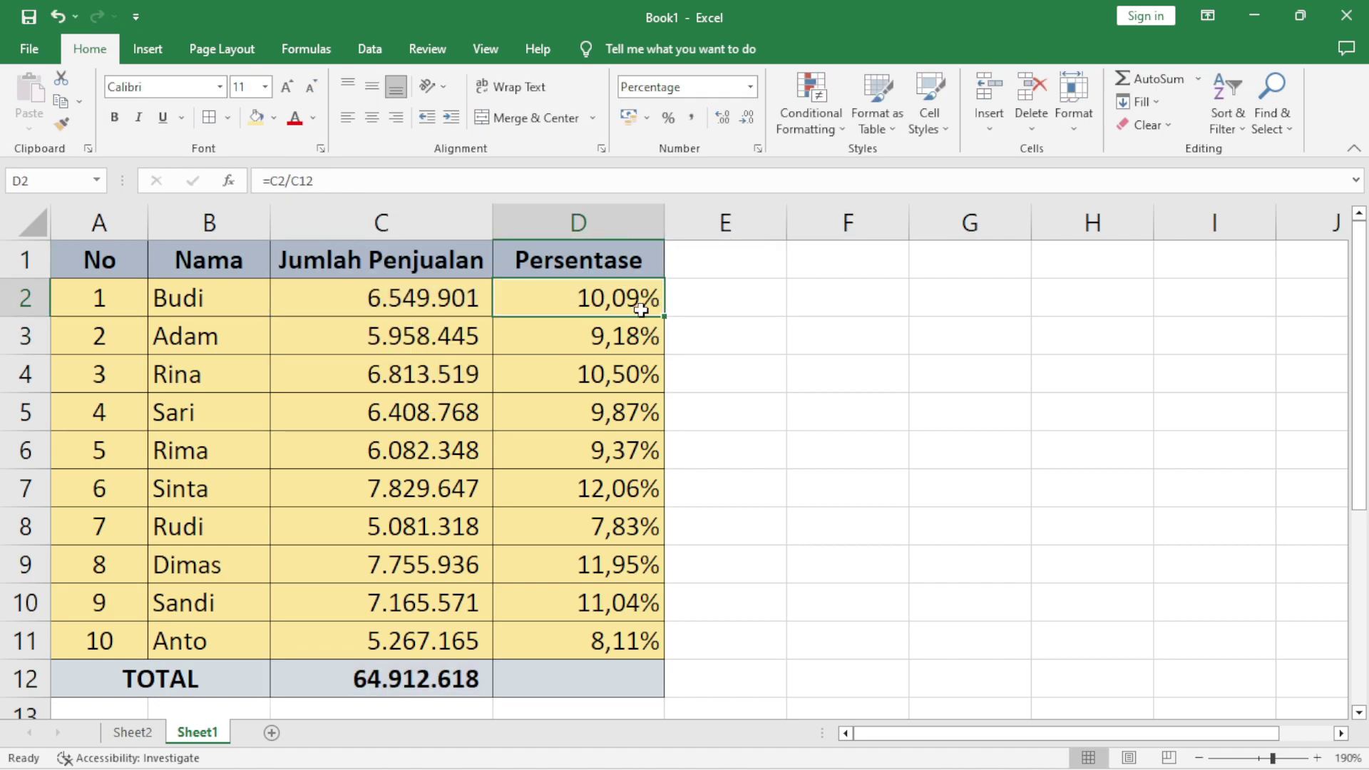
{"action": "left_click_drag", "start_coordinate": [663, 317], "coordinate": [653, 645]}
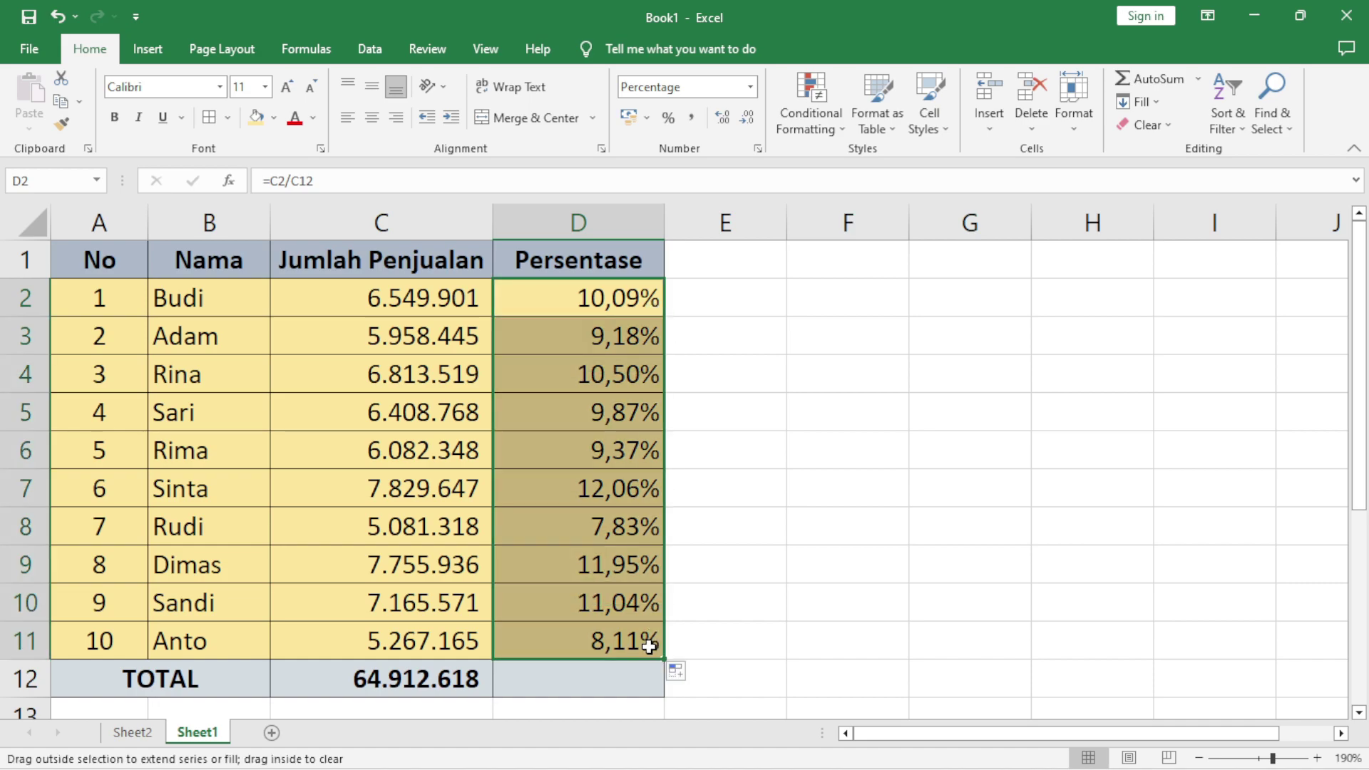
{"action": "left_click", "coordinate": [902, 449]}
{"action": "left_click", "coordinate": [622, 335]}
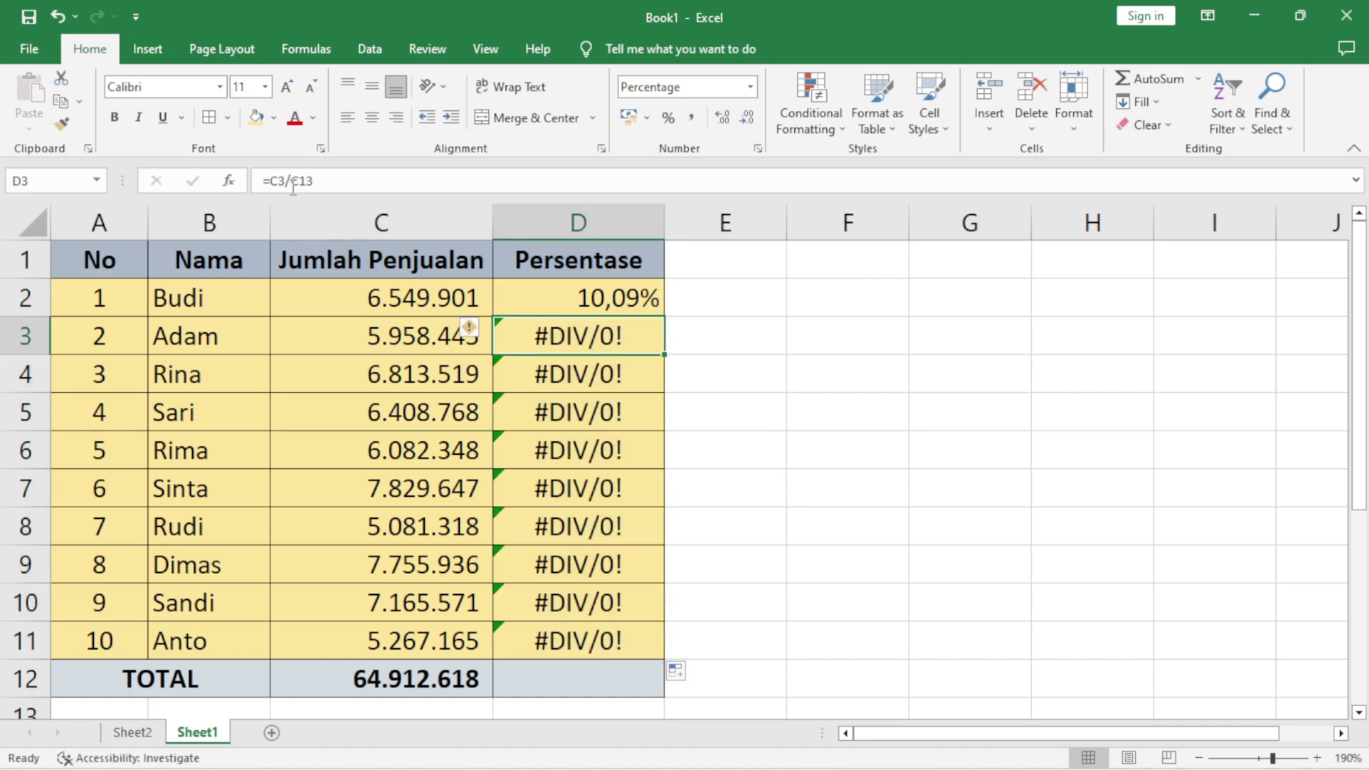
{"action": "left_click", "coordinate": [545, 381]}
{"action": "left_click", "coordinate": [569, 479]}
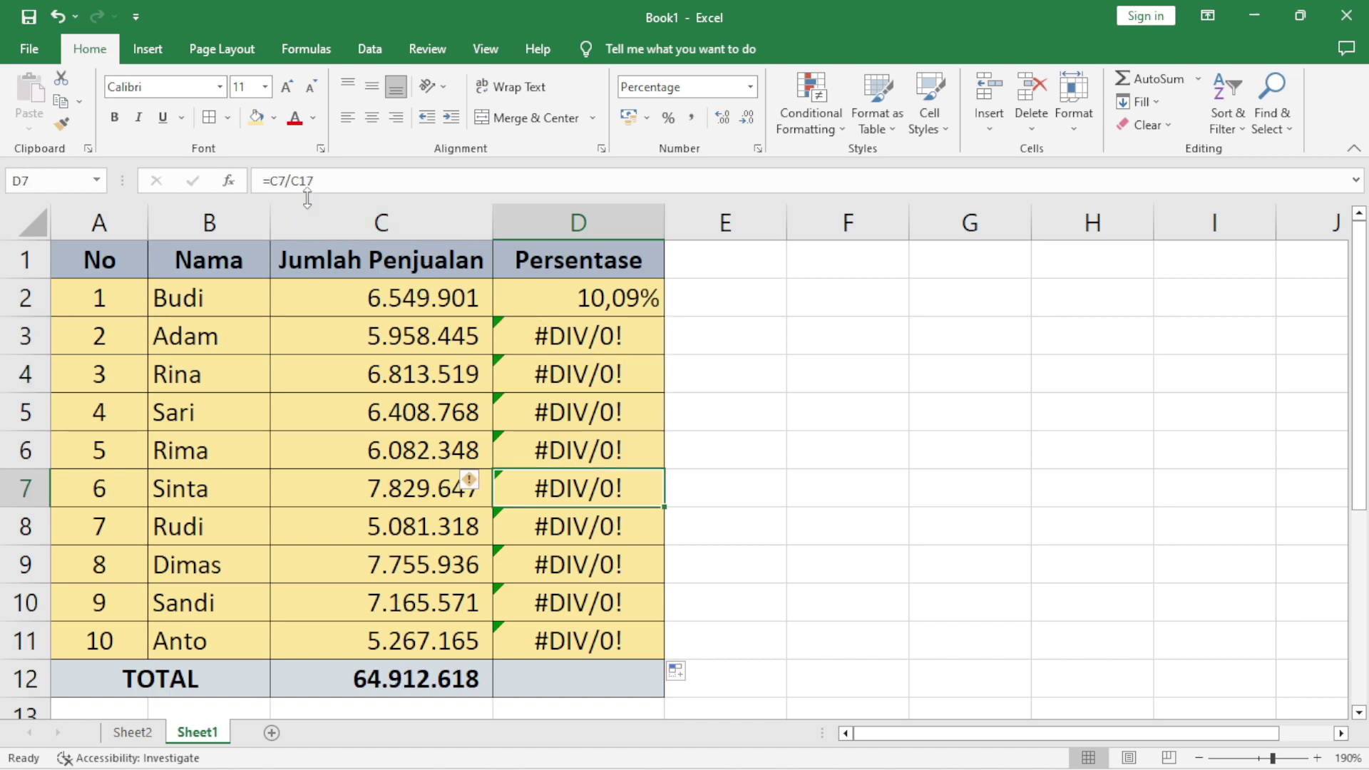
{"action": "left_click", "coordinate": [614, 295]}
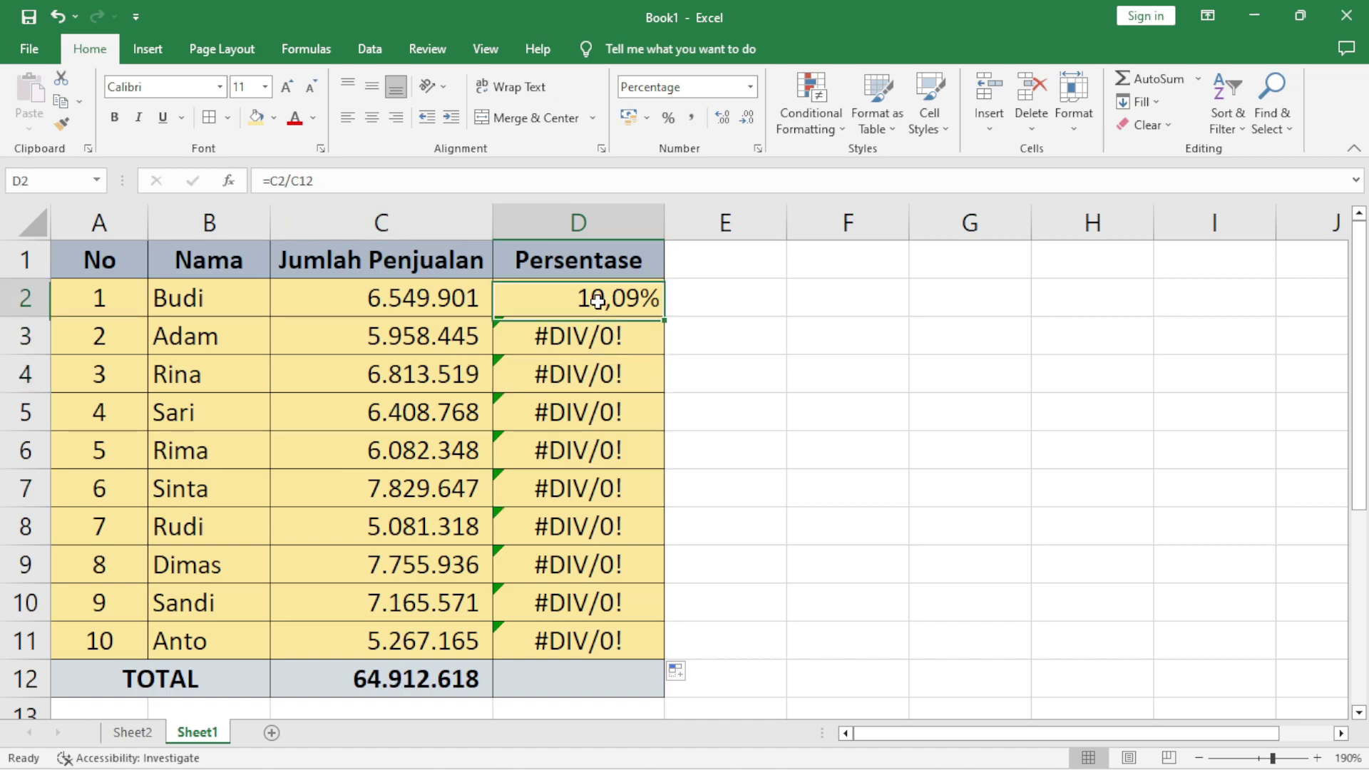
- Undo the faulty fill and confirm D3 and D6 divide by the locked $C$12
{"action": "left_click", "coordinate": [58, 17]}
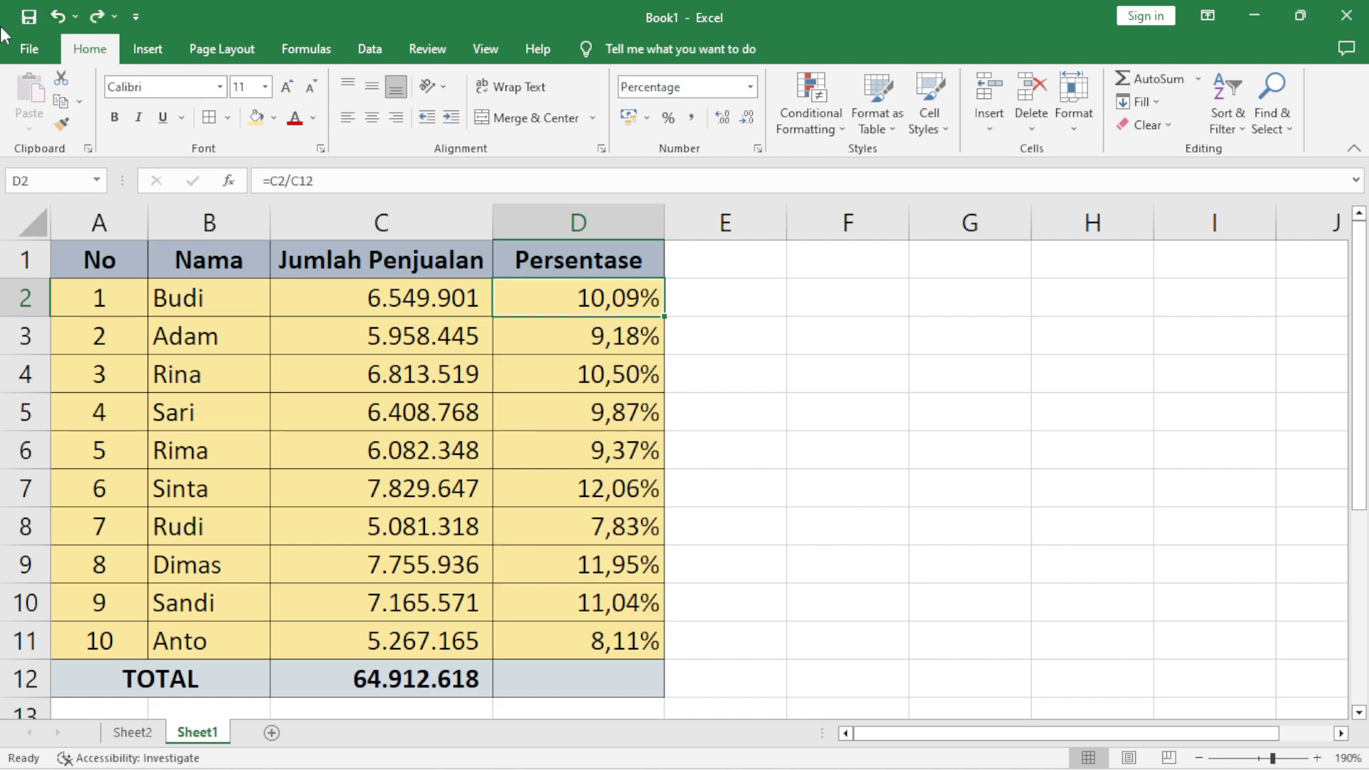
{"action": "left_click", "coordinate": [575, 324]}
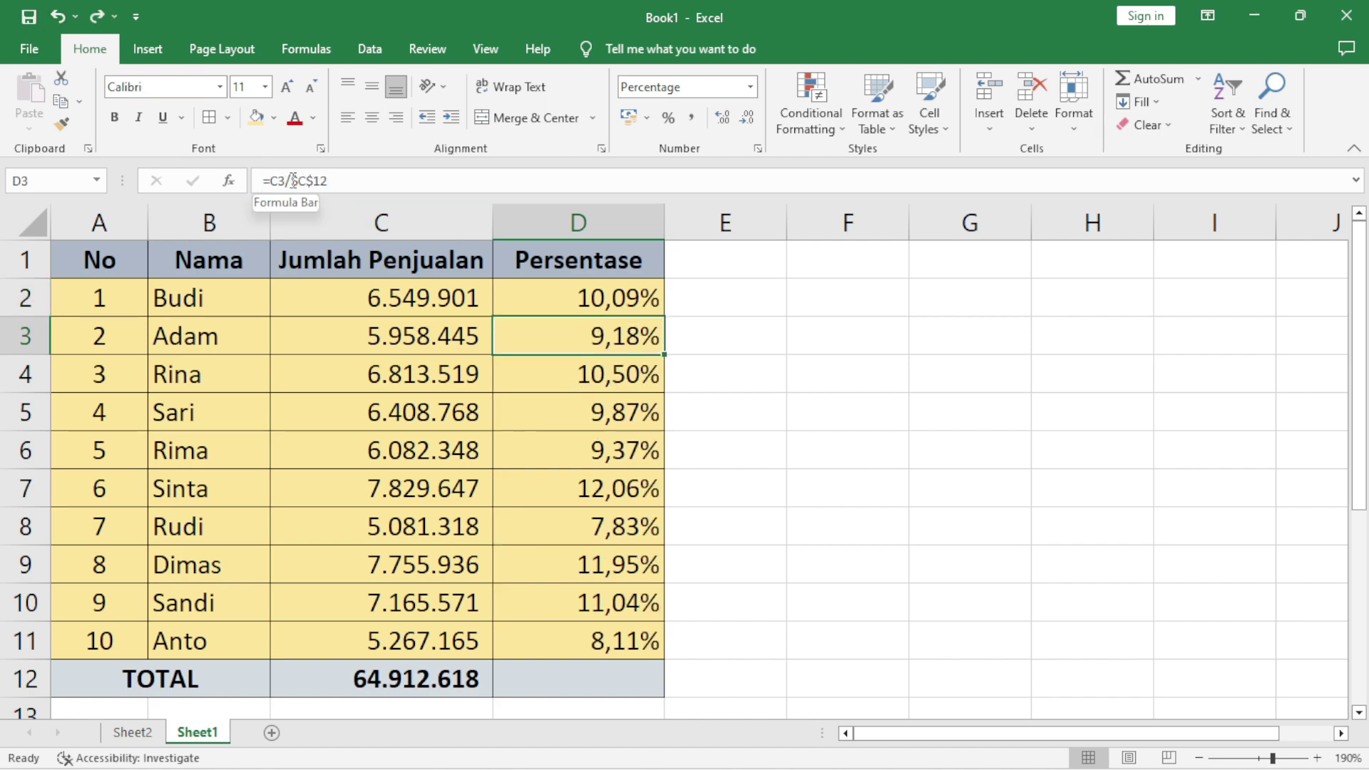
{"action": "left_click_drag", "start_coordinate": [292, 180], "coordinate": [342, 187]}
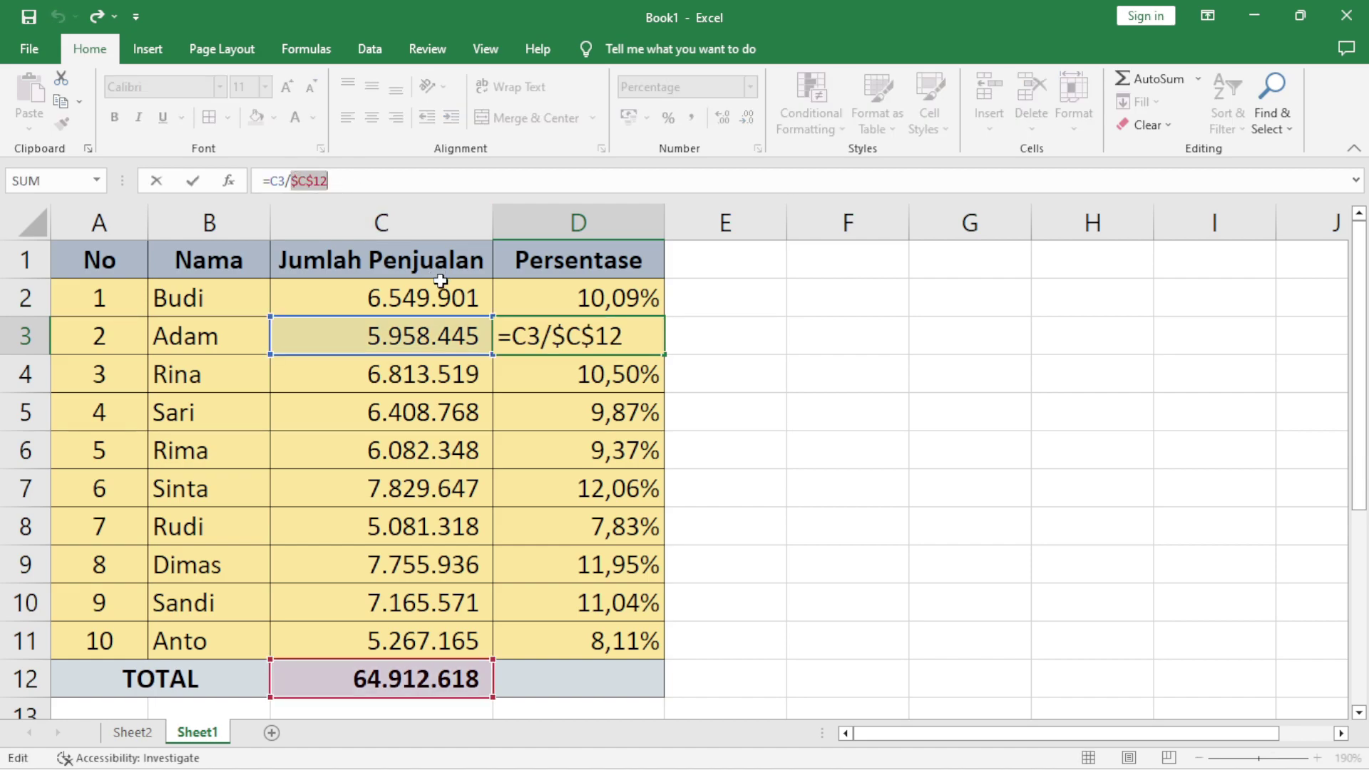
{"action": "left_click", "coordinate": [528, 442]}
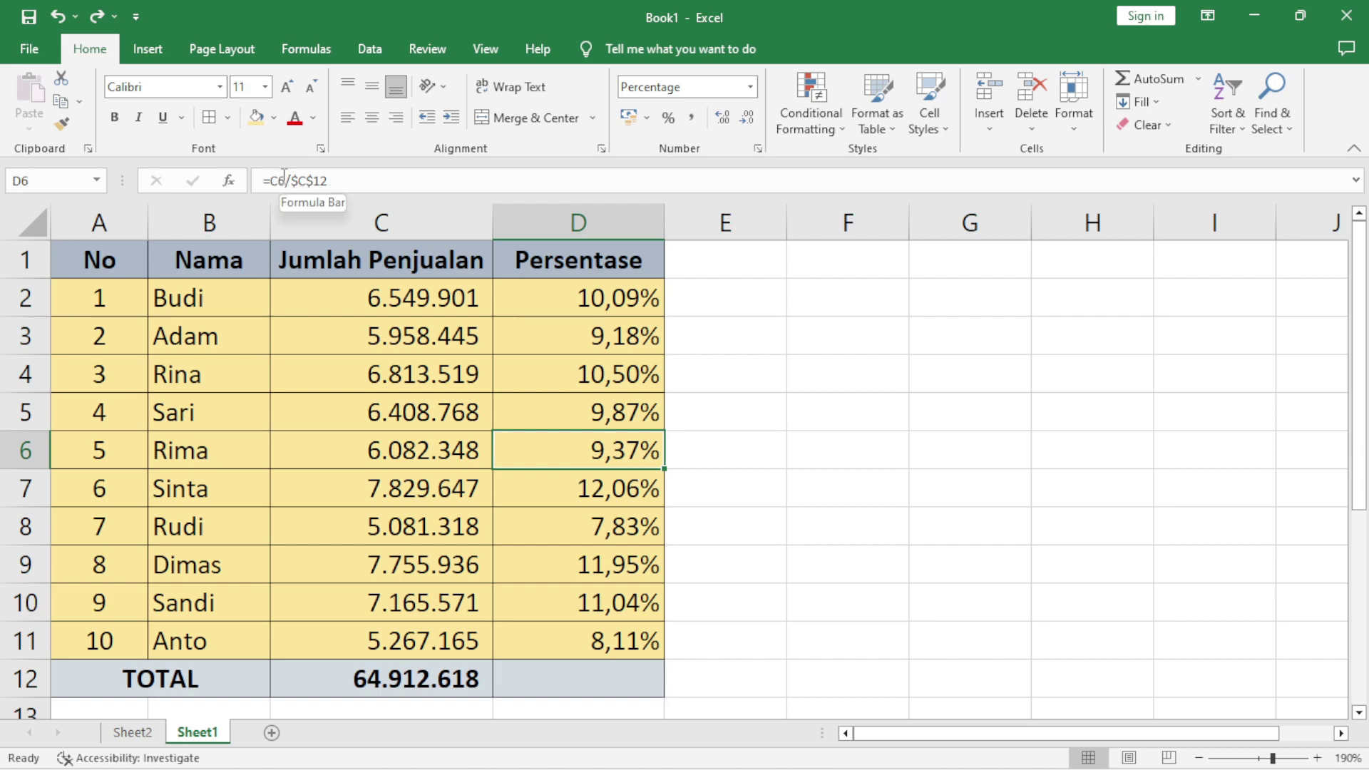
{"action": "left_click_drag", "start_coordinate": [291, 179], "coordinate": [326, 180]}
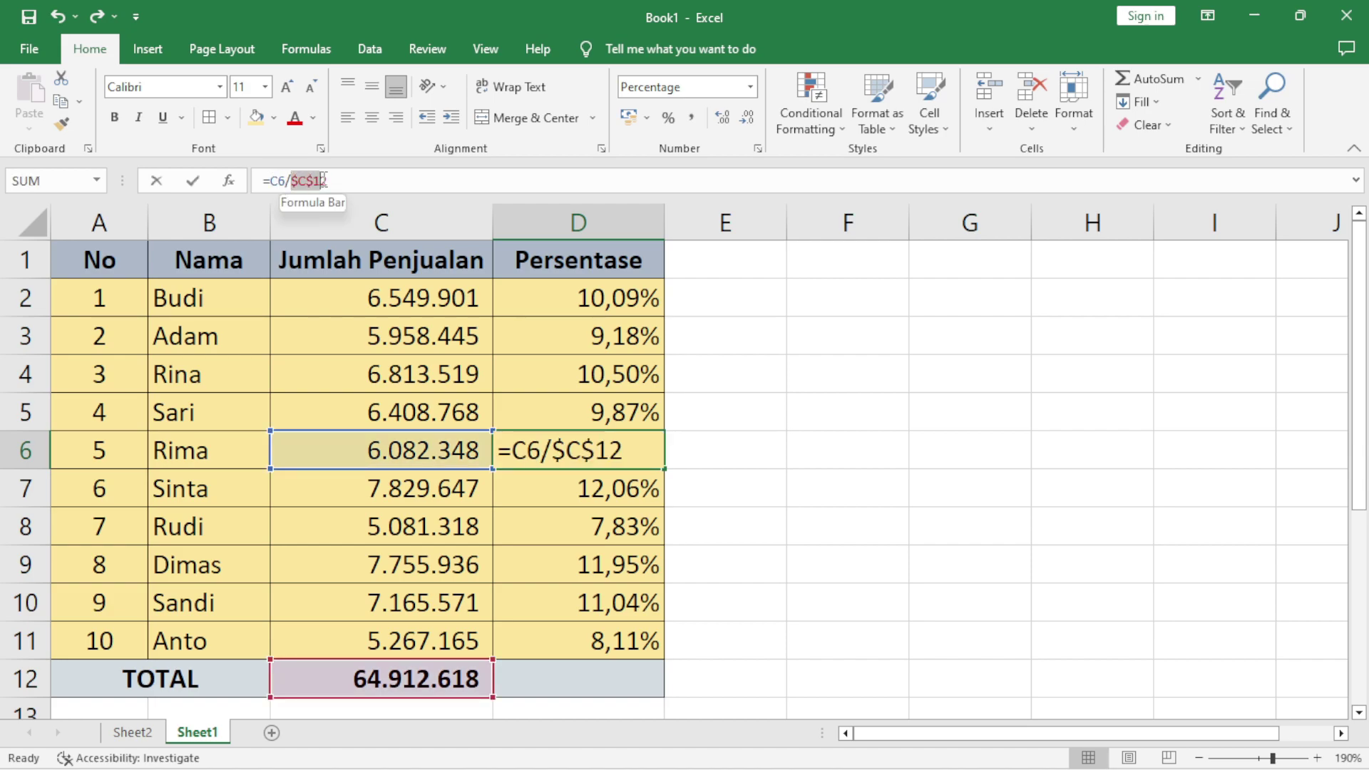
{"action": "key", "text": "Return"}
{"action": "left_click", "coordinate": [925, 405]}
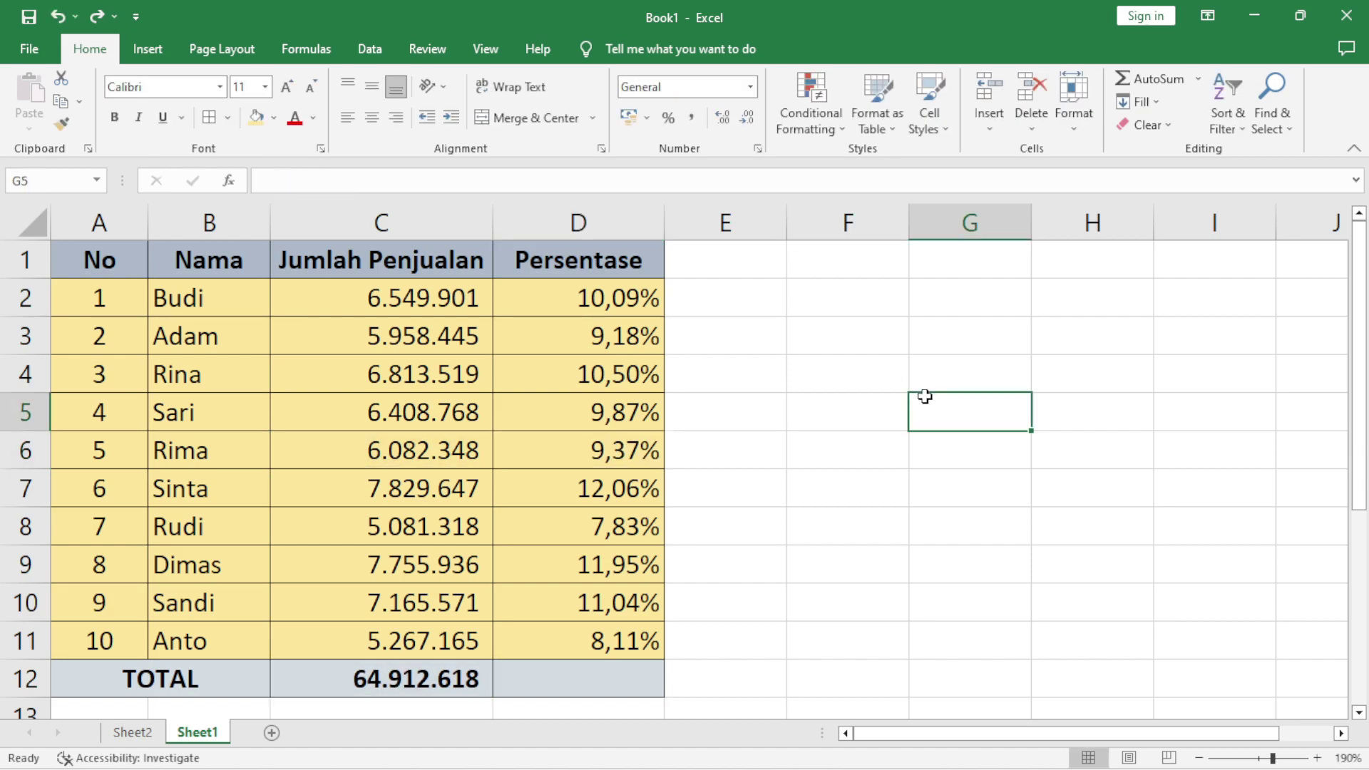
- Enter =SUM(D2:D11) in D12, totalling 100,00%
{"action": "left_click", "coordinate": [614, 681]}
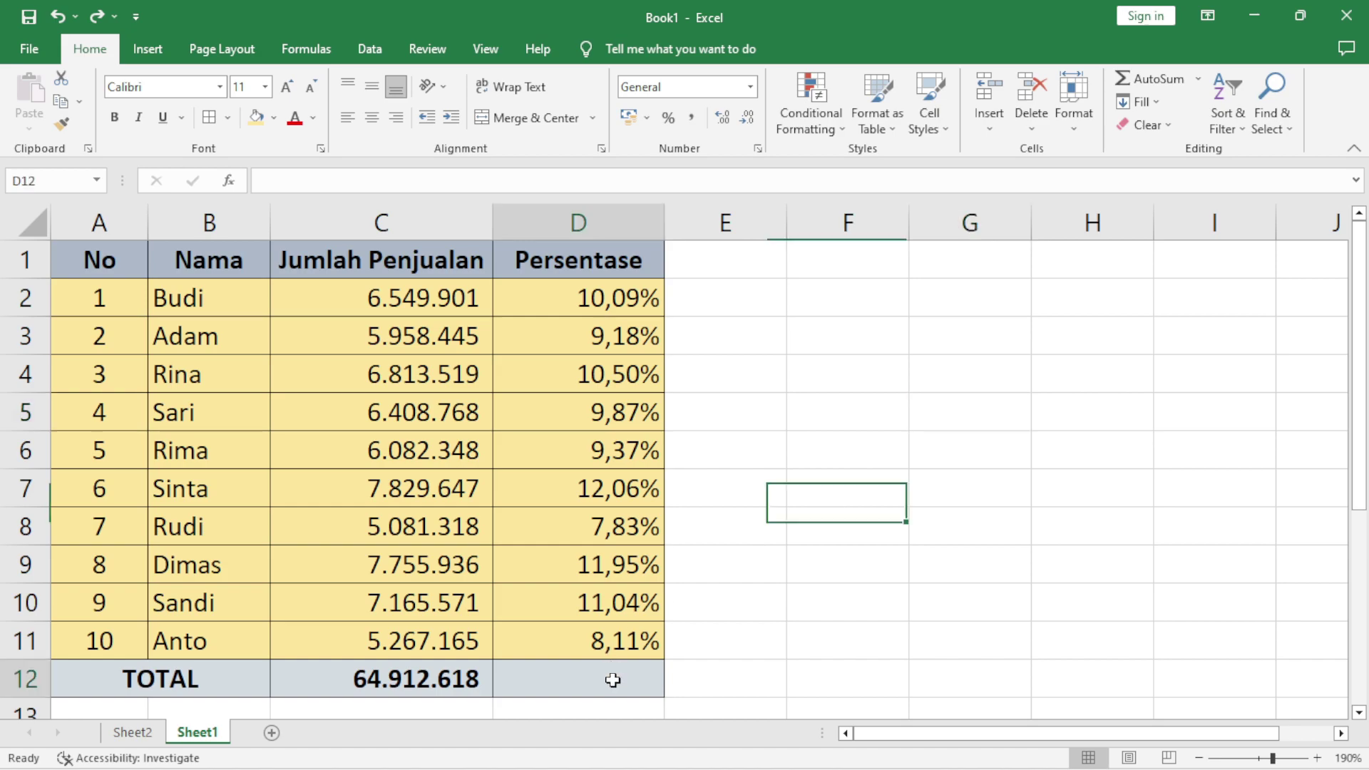
{"action": "type", "text": "=sum"}
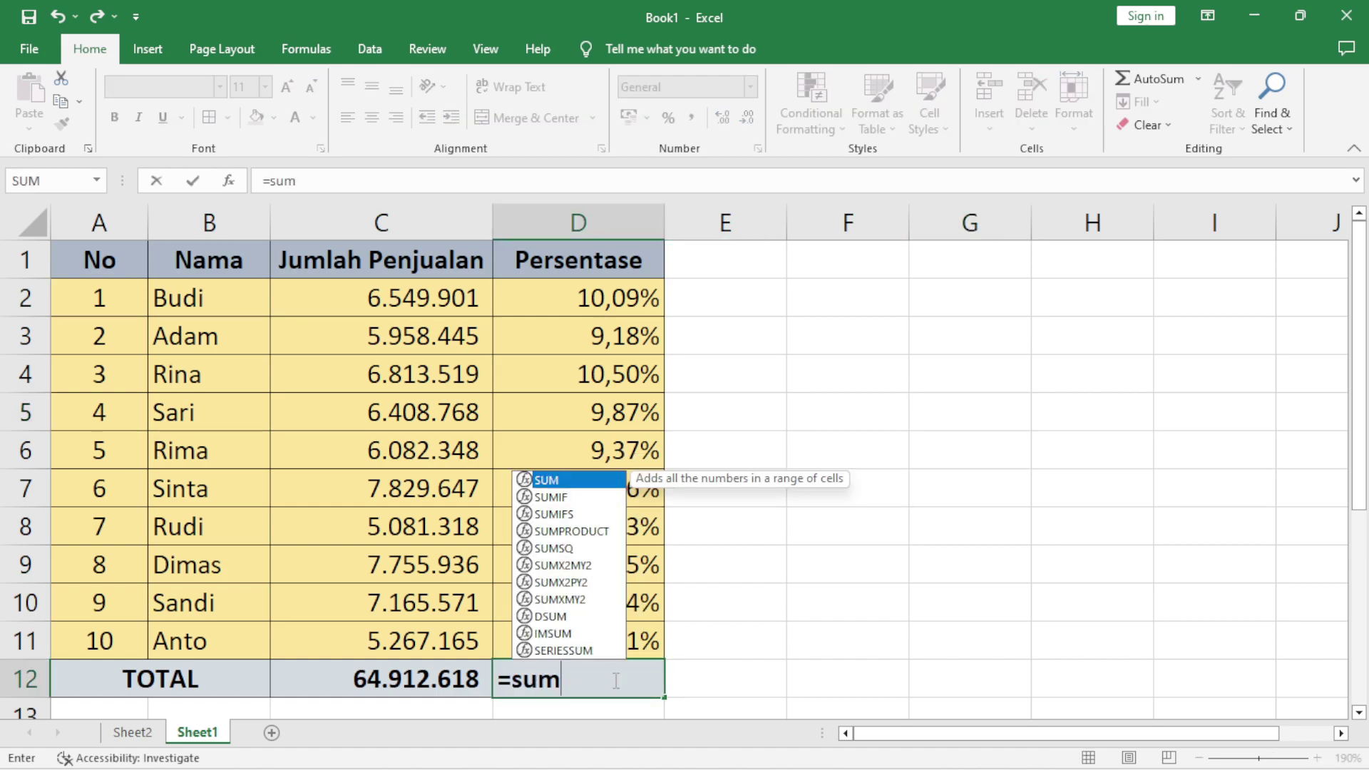
{"action": "type", "text": "("}
{"action": "left_click_drag", "start_coordinate": [556, 313], "coordinate": [574, 642]}
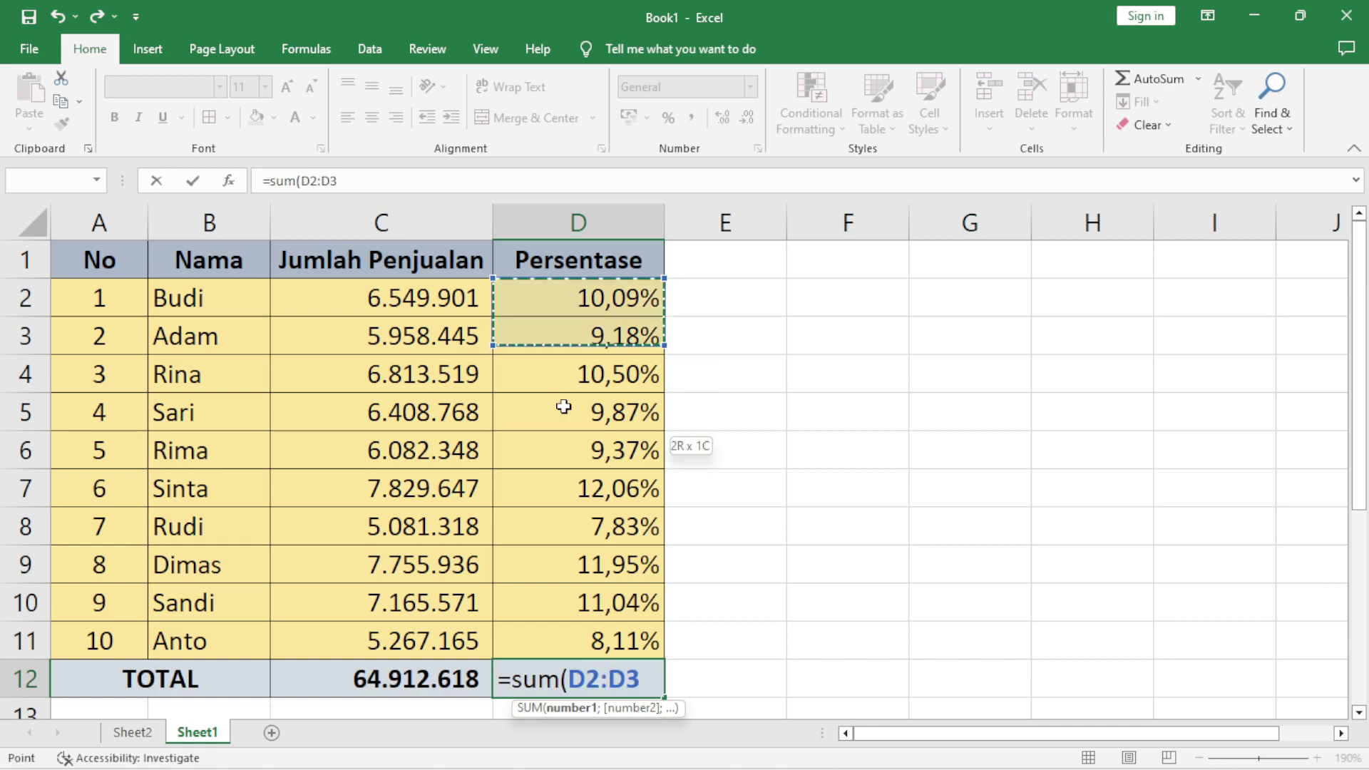
{"action": "key", "text": "Return"}
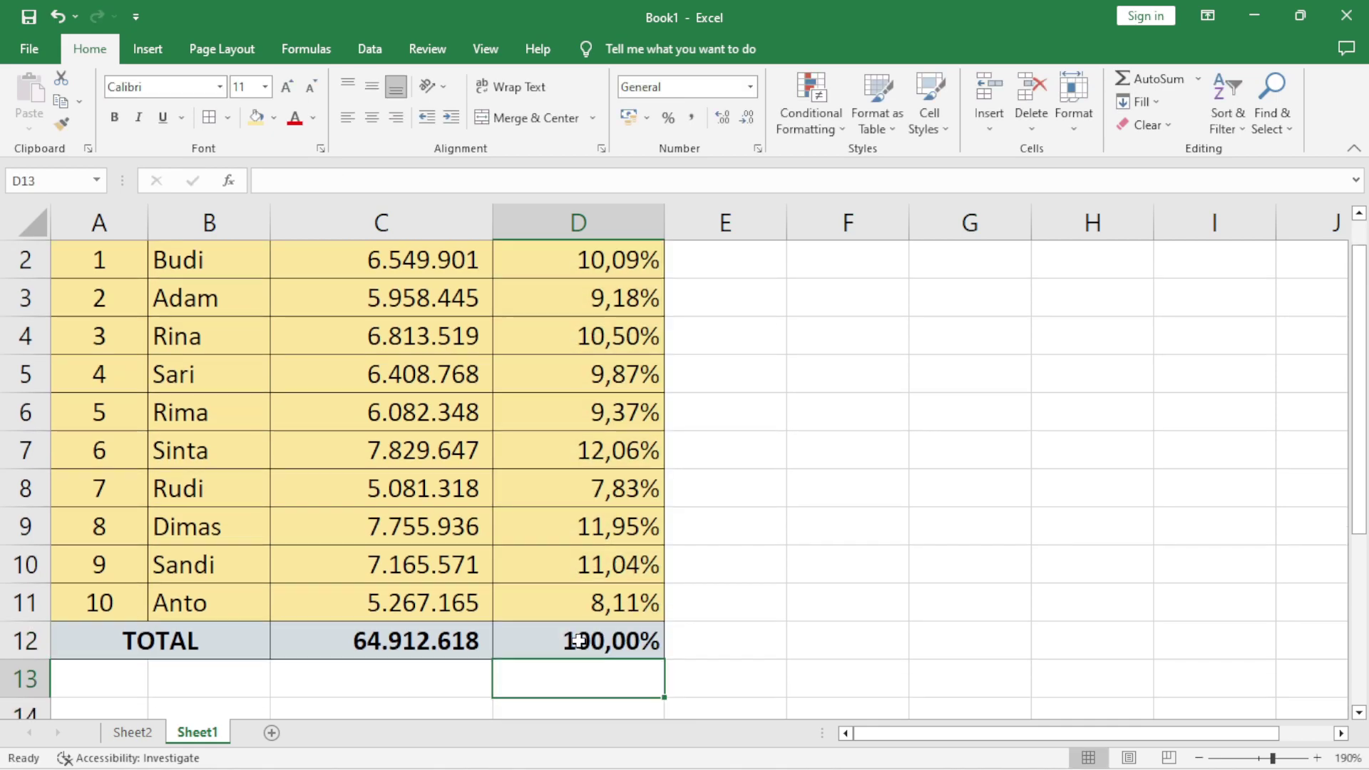
{"action": "left_click", "coordinate": [984, 545]}
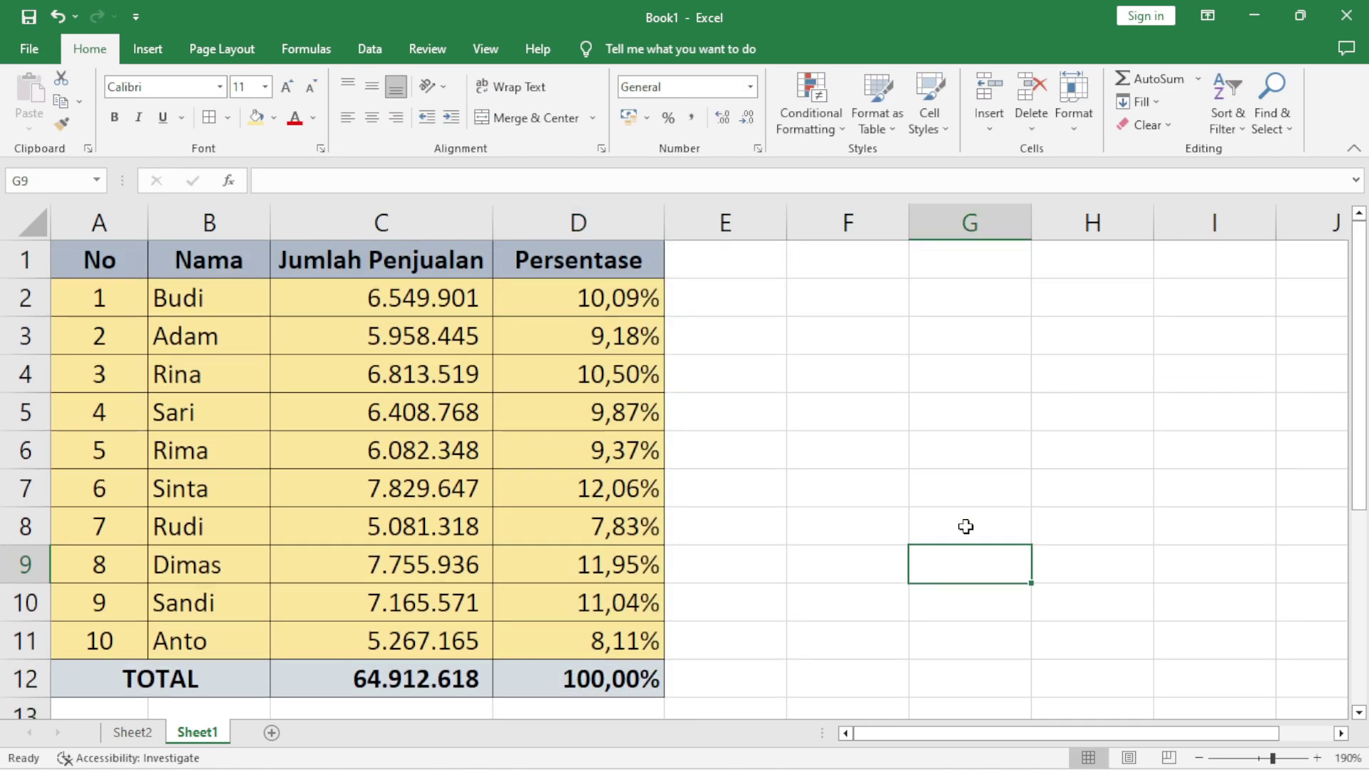